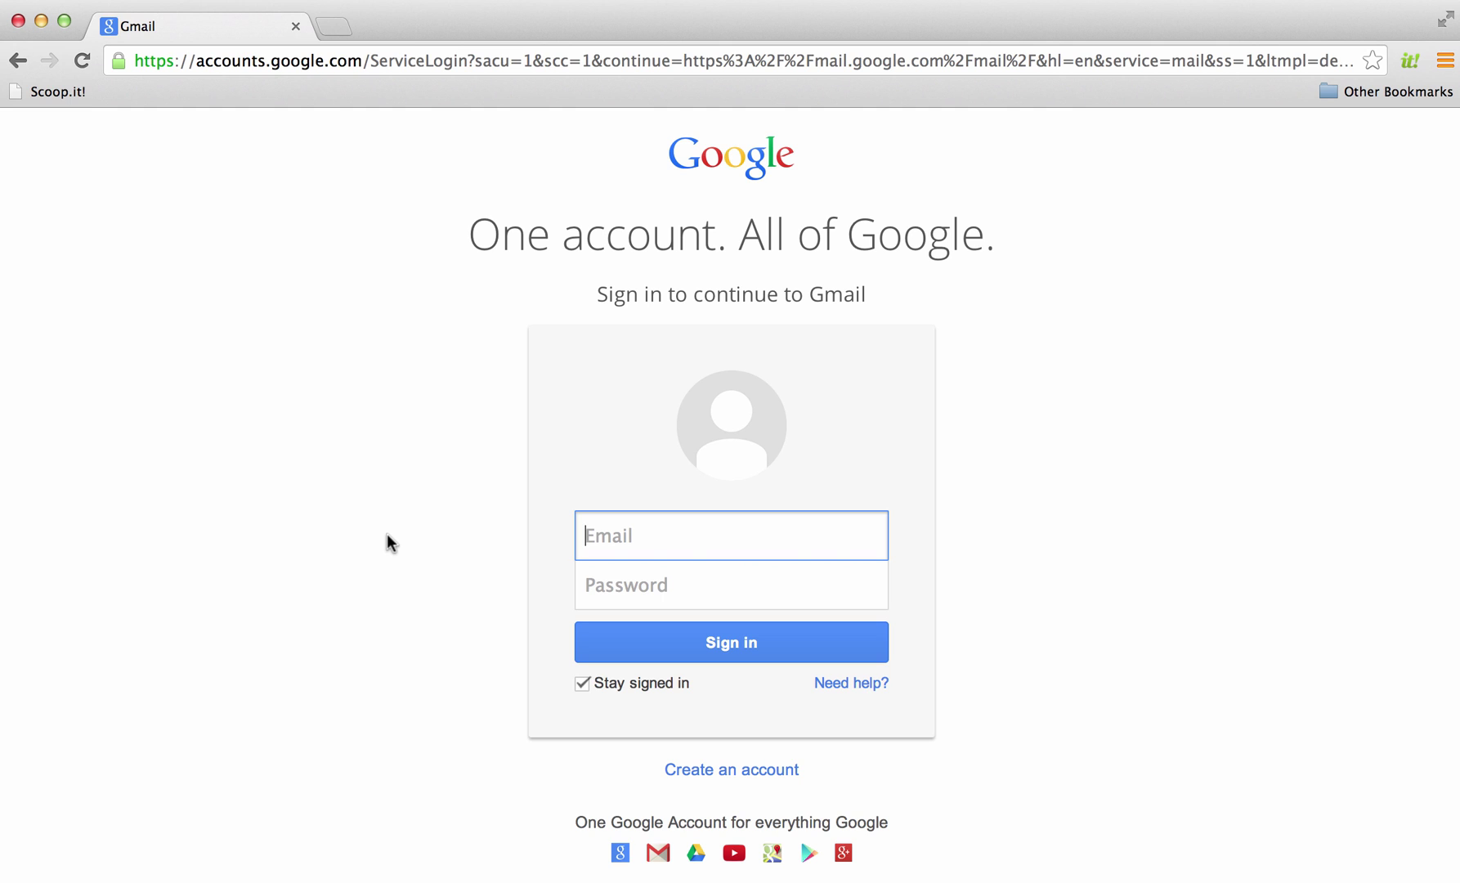
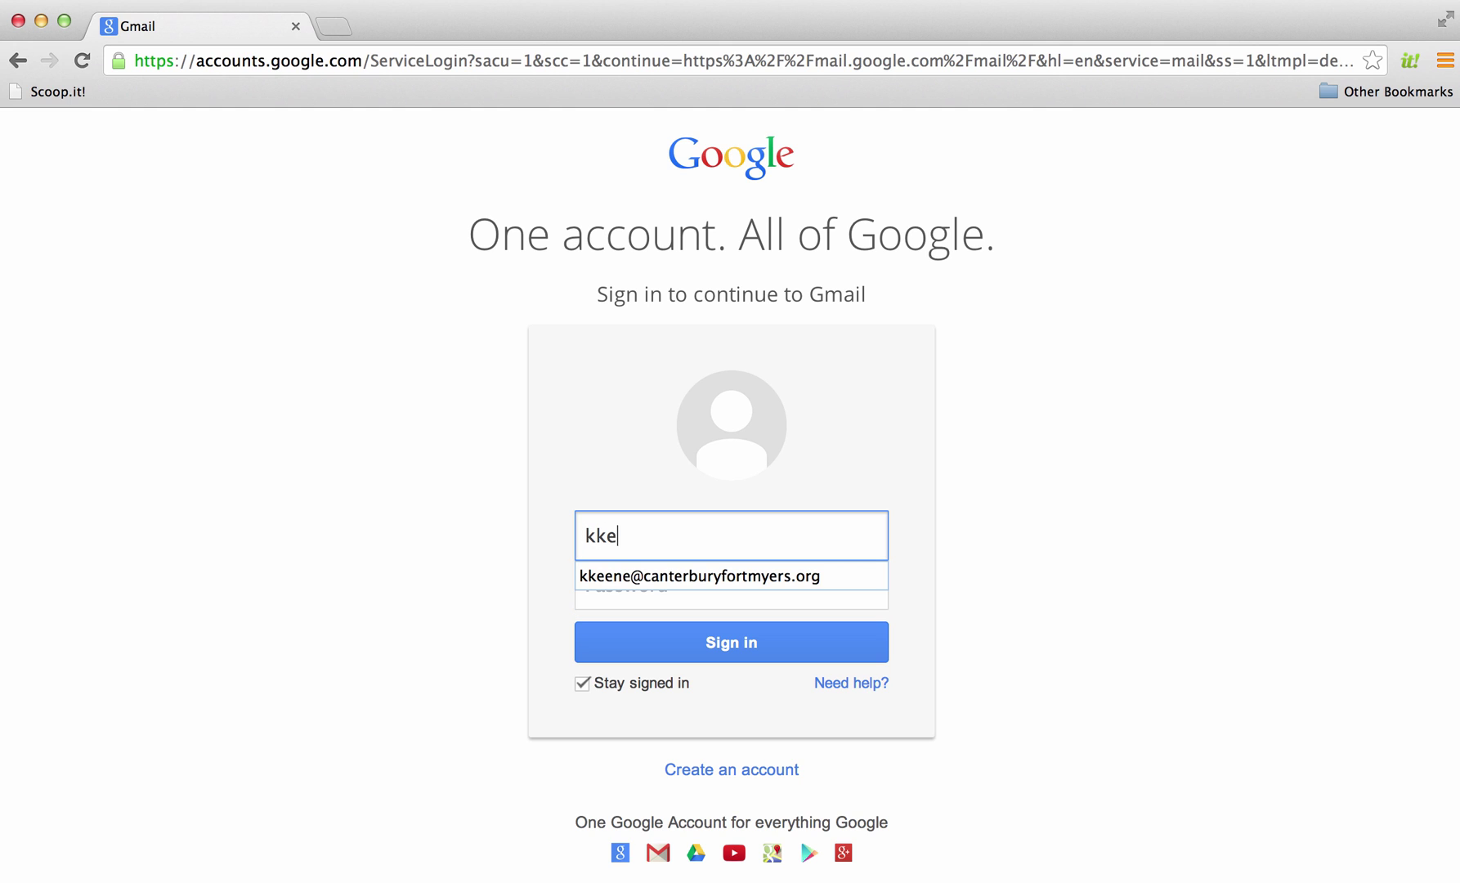
Sign in to the school Gmail account with the suggested e-mail address and its password
left_click(593, 575)
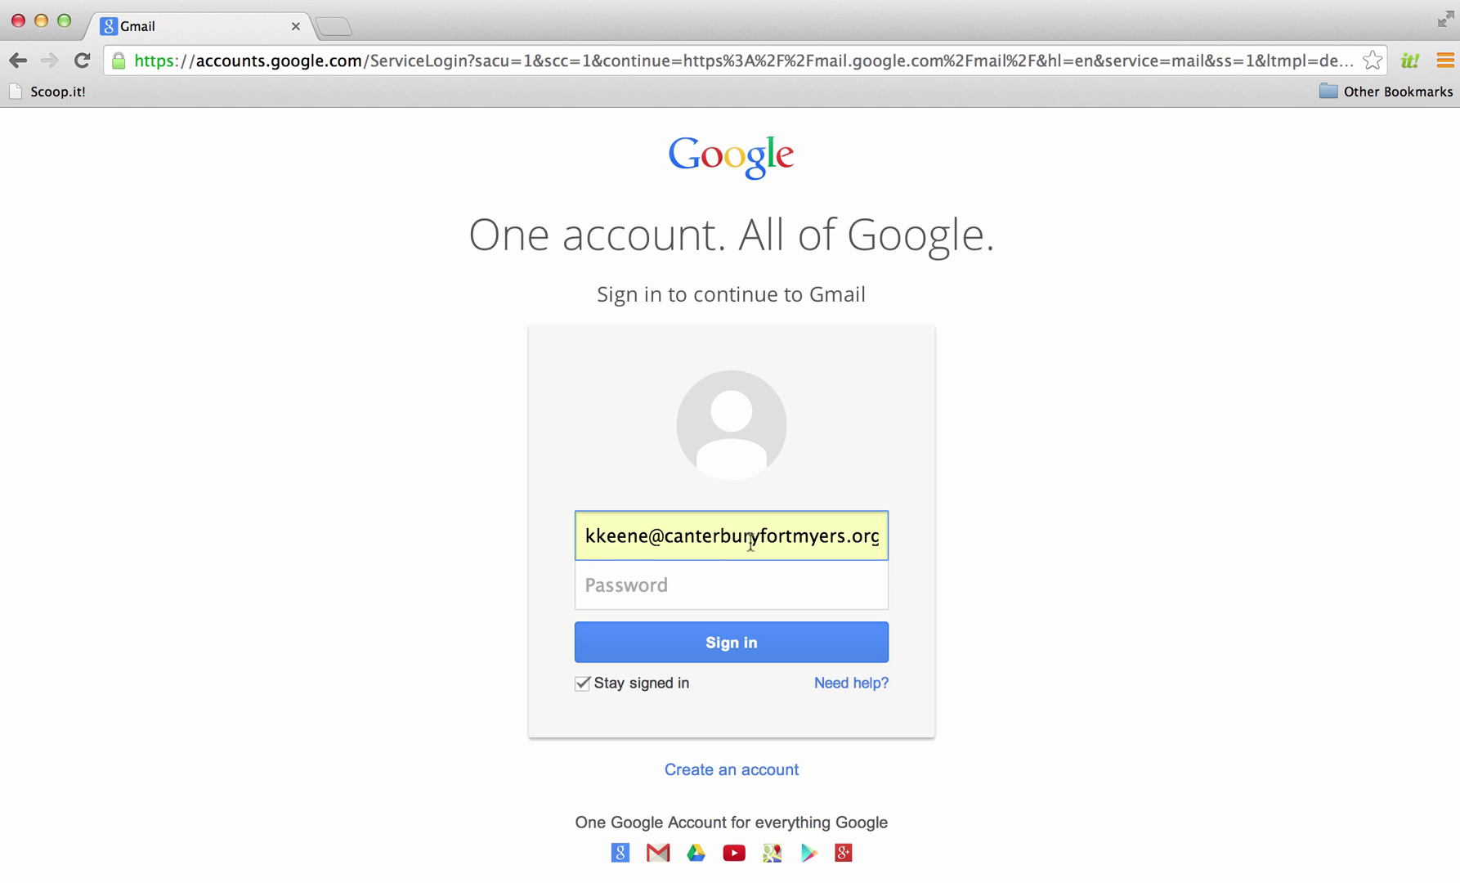
left_click(649, 586)
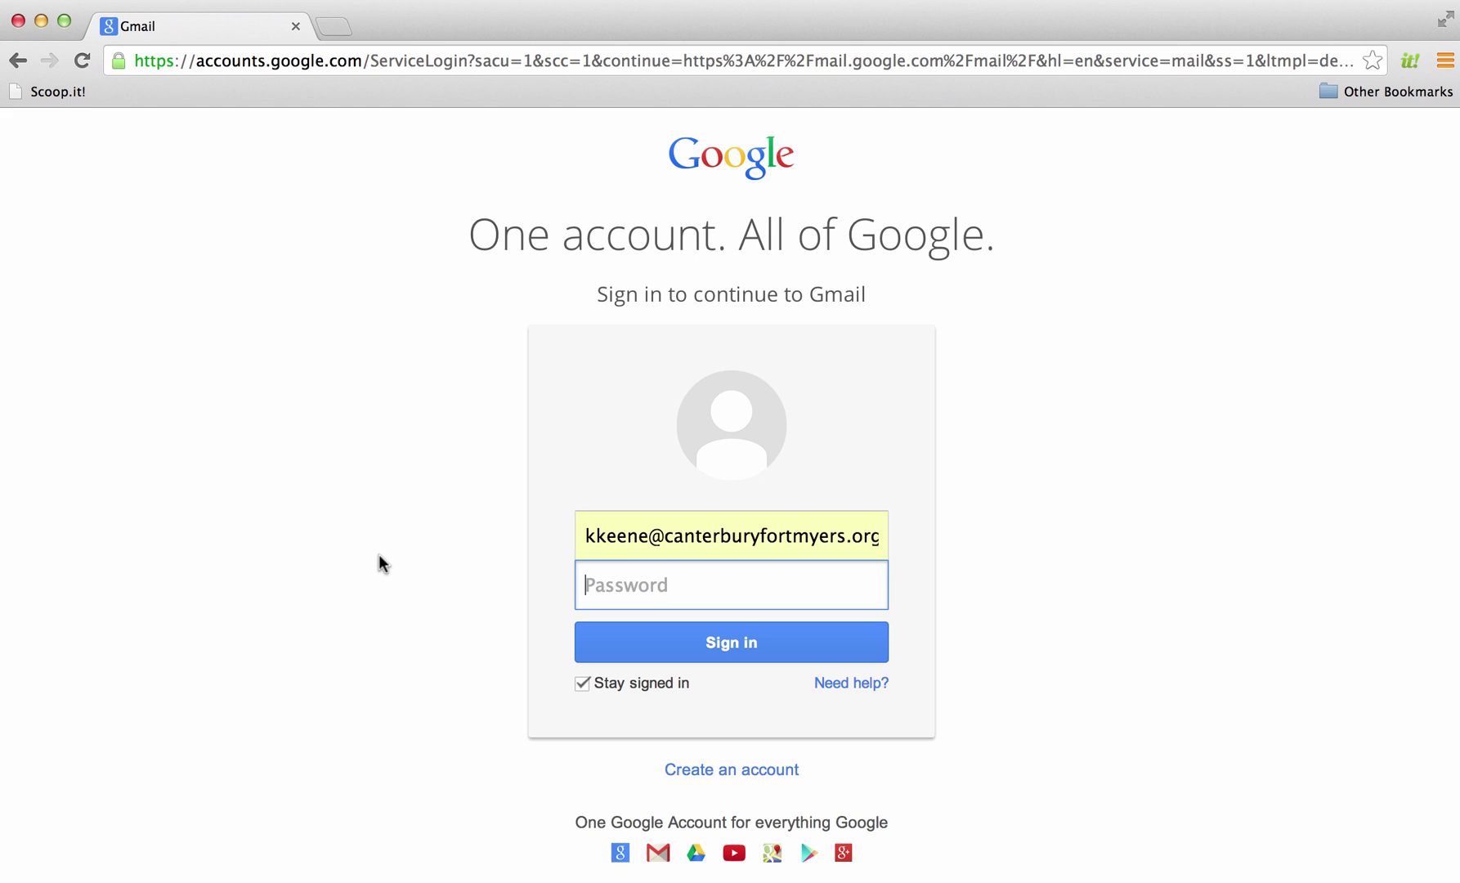
type("••••••••••")
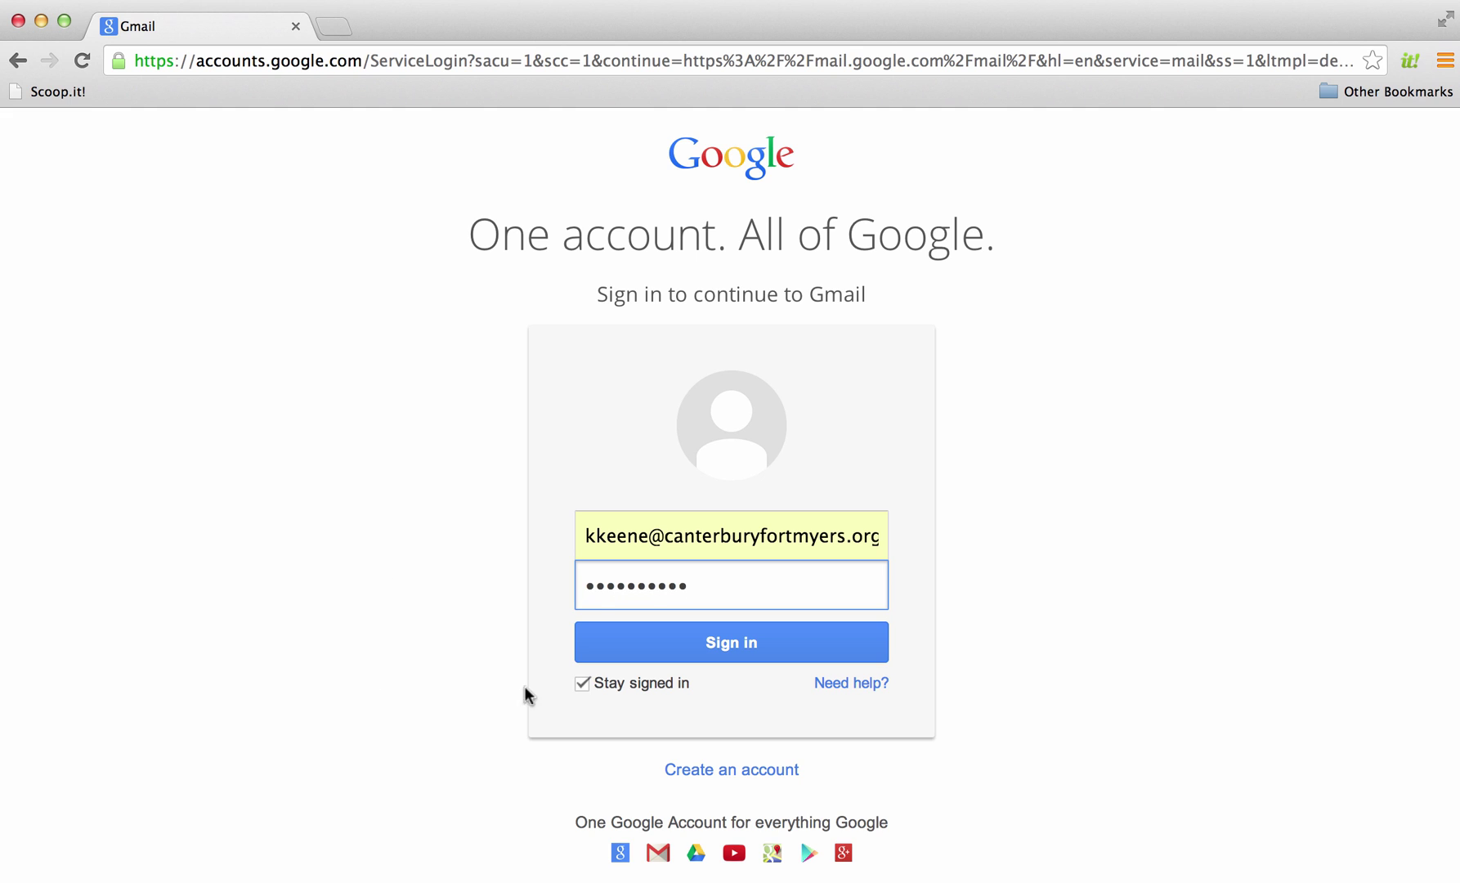
left_click(760, 646)
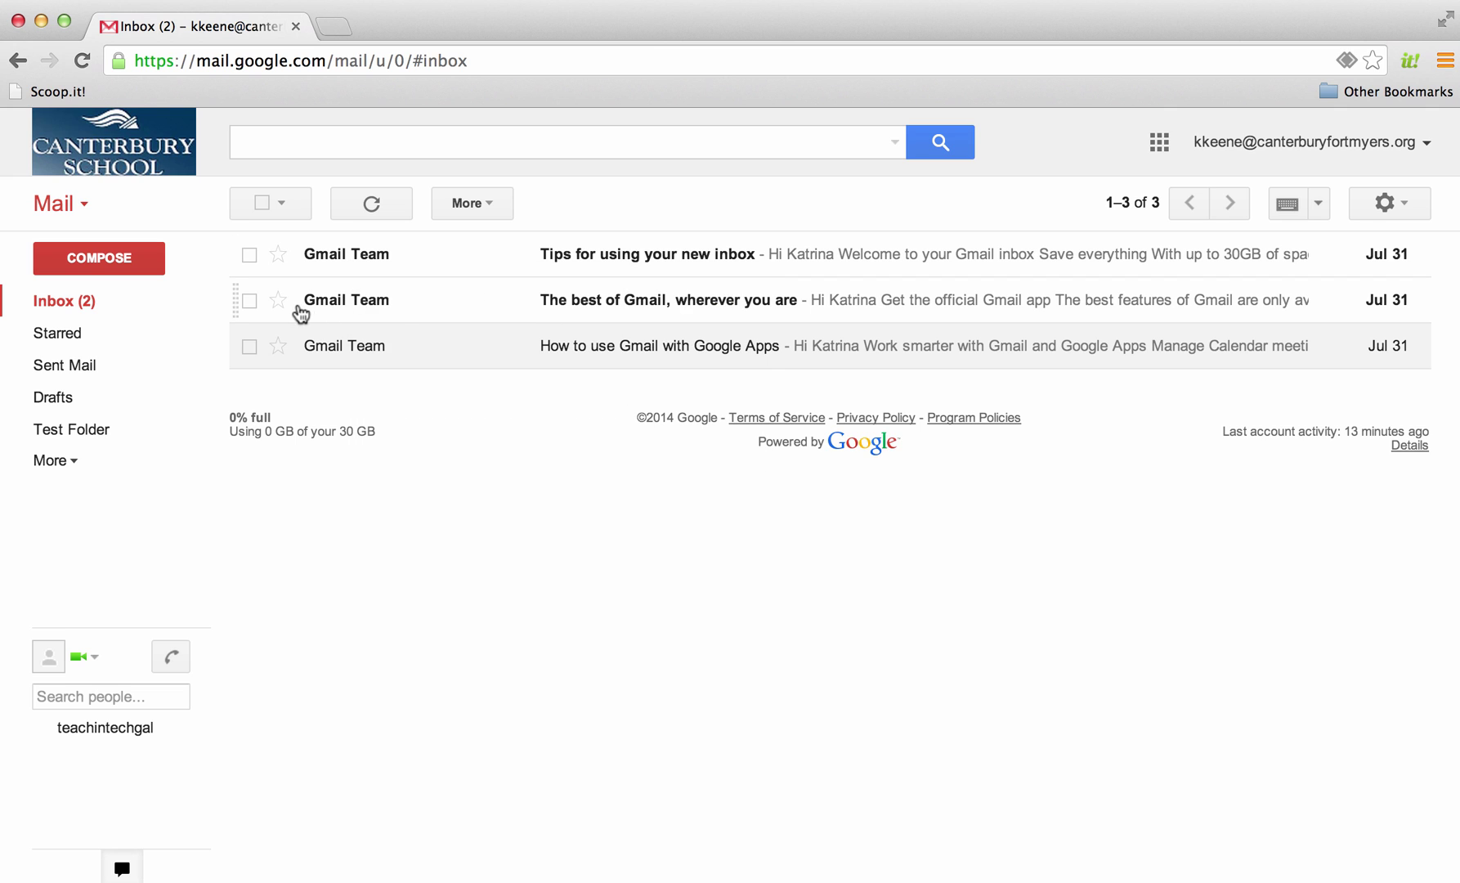
Open 'The best of Gmail, wherever you are' from the Gmail Team, then go back to the inbox
left_click(399, 308)
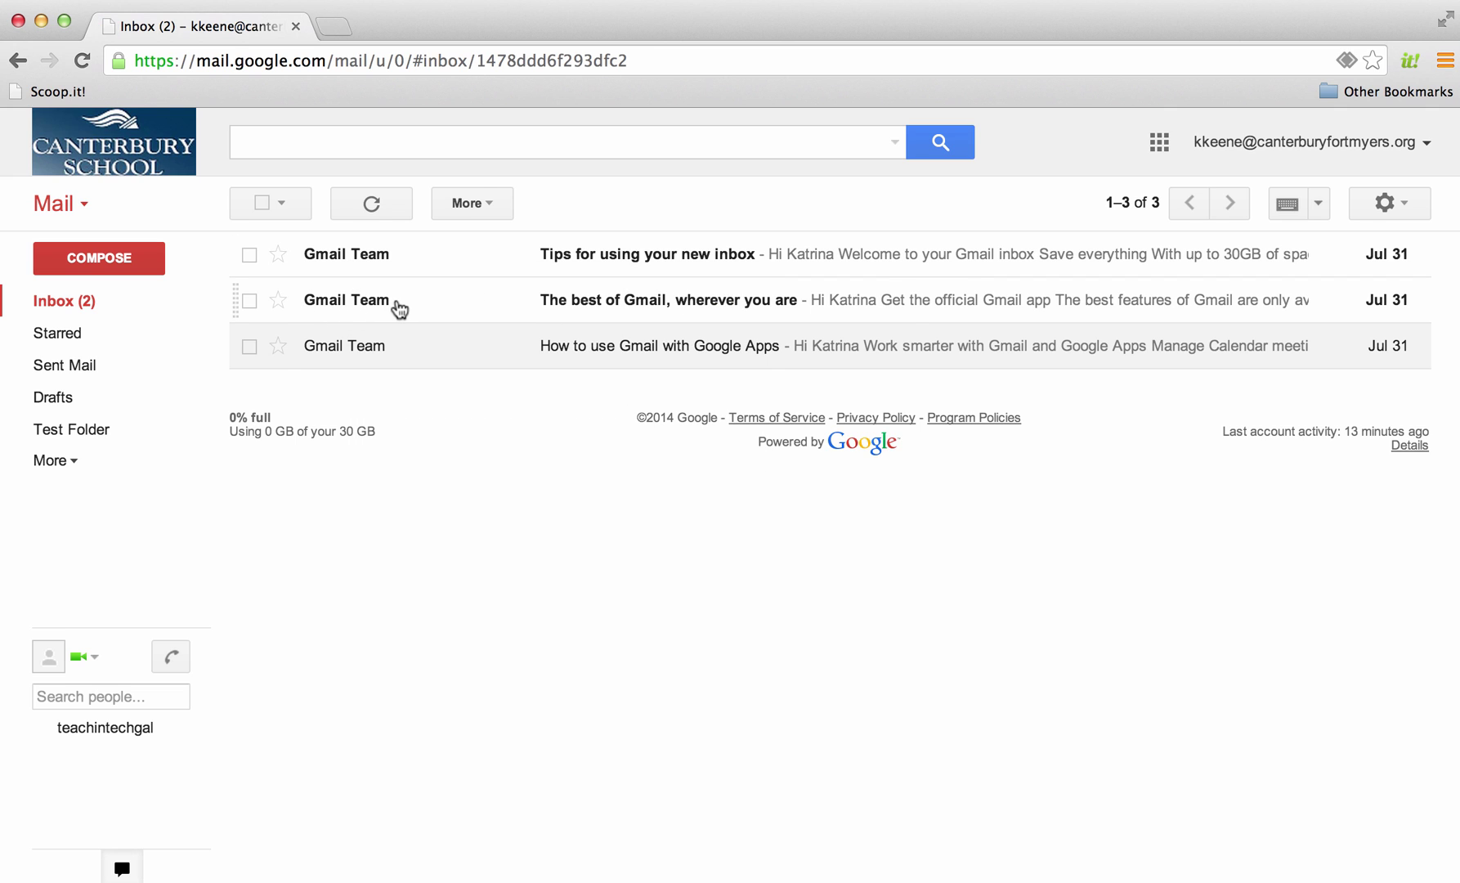
left_click(88, 310)
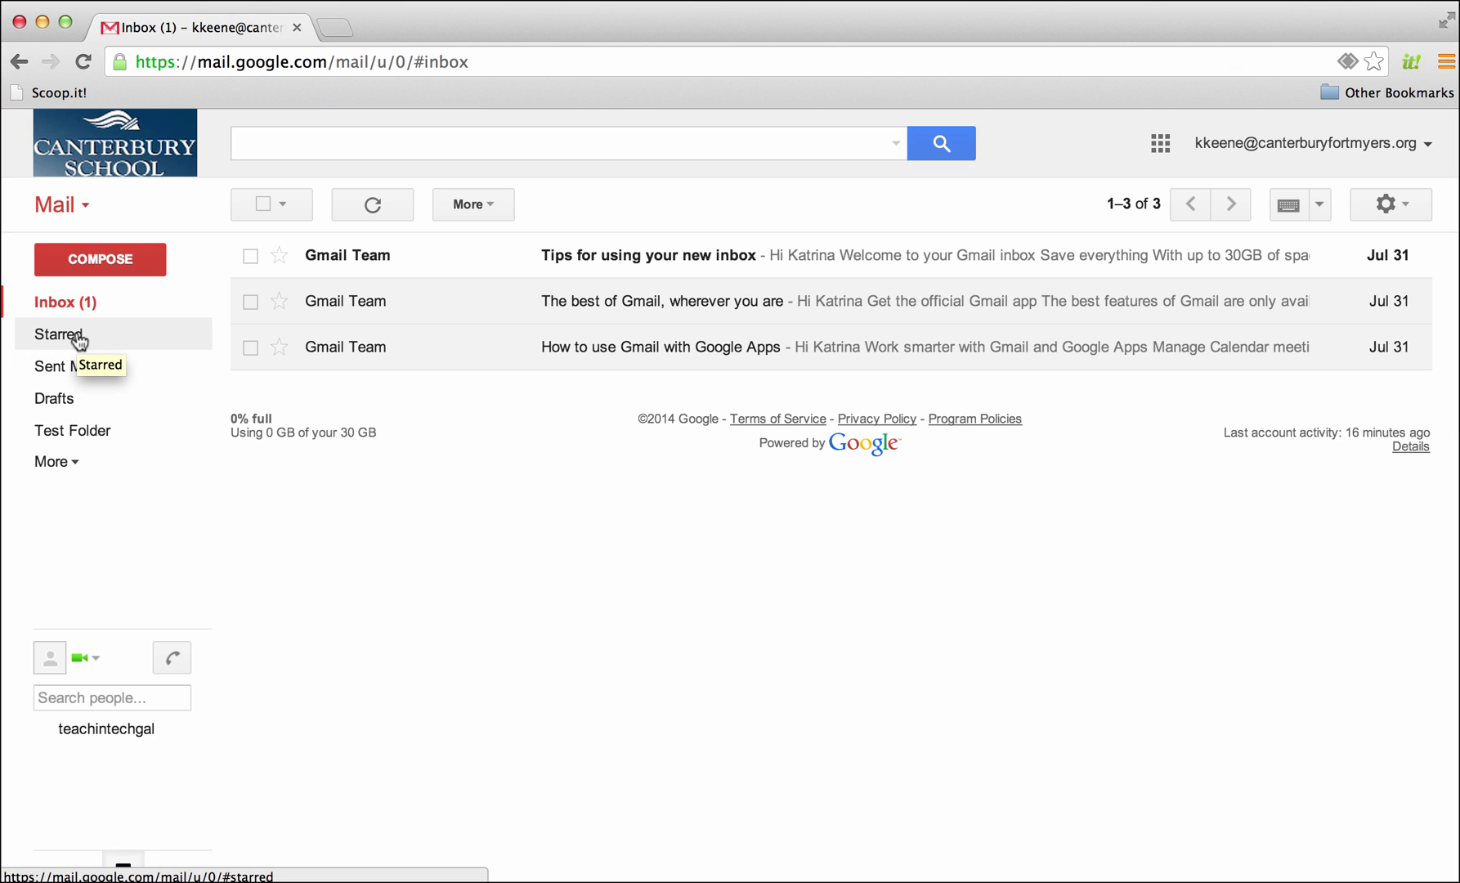
Star 'The best of Gmail', check Starred, then open 'How to use Gmail with Google Apps'
left_click(280, 304)
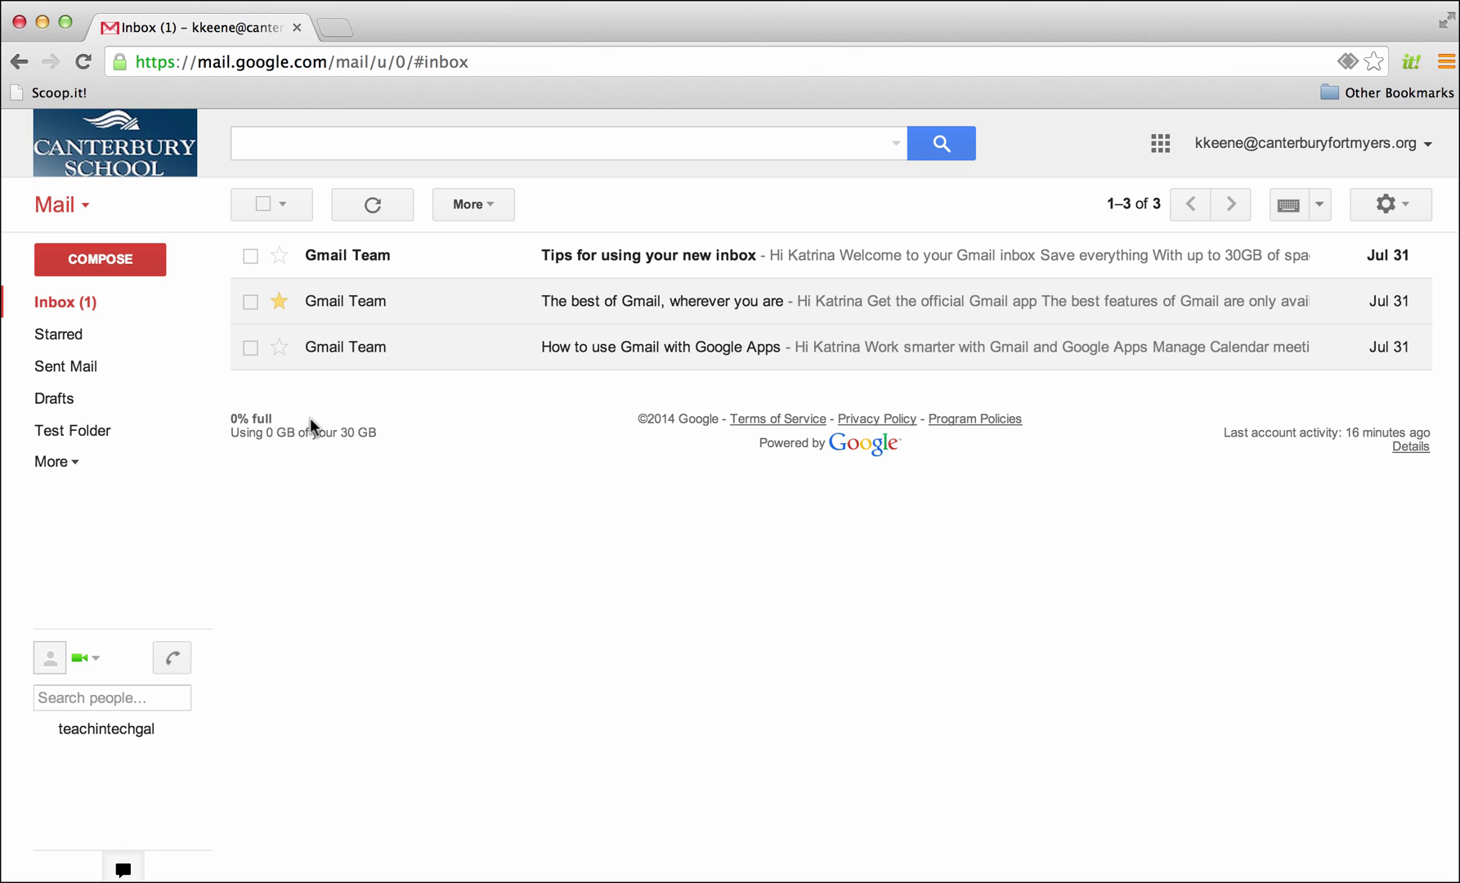
left_click(58, 334)
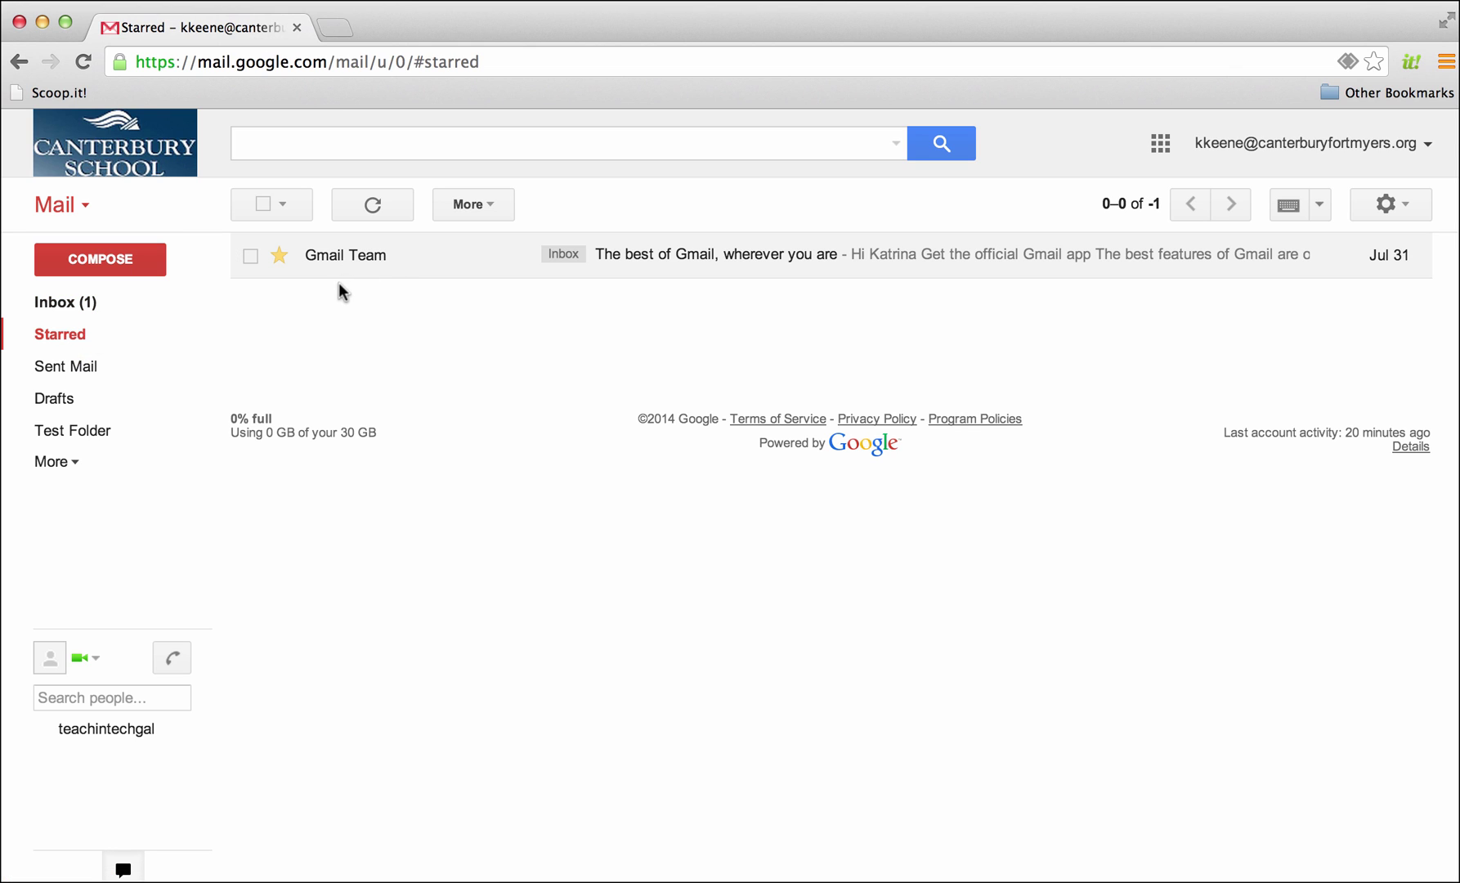
left_click(66, 306)
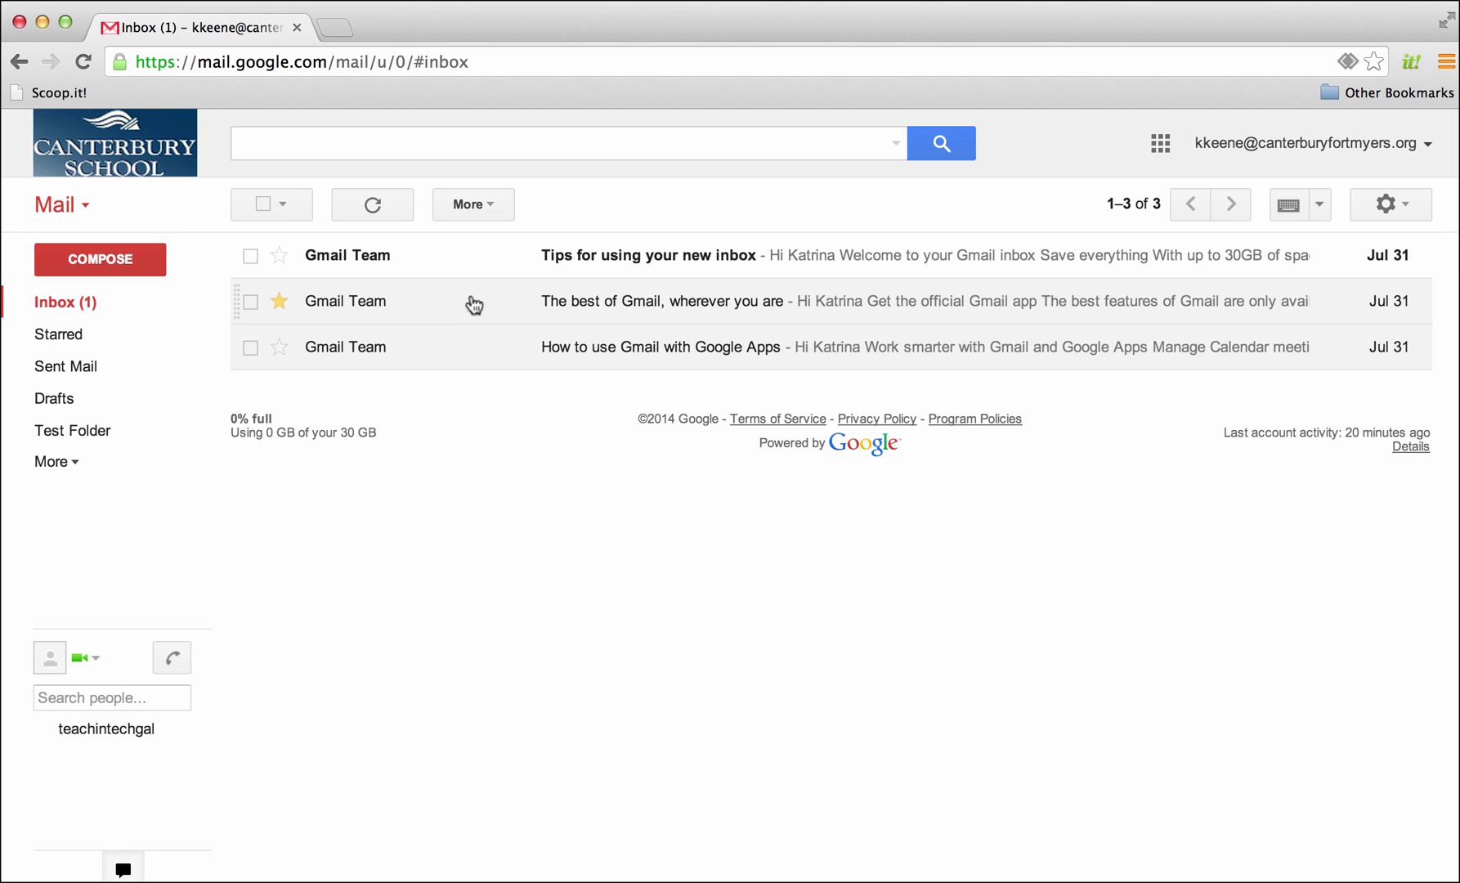
left_click(478, 355)
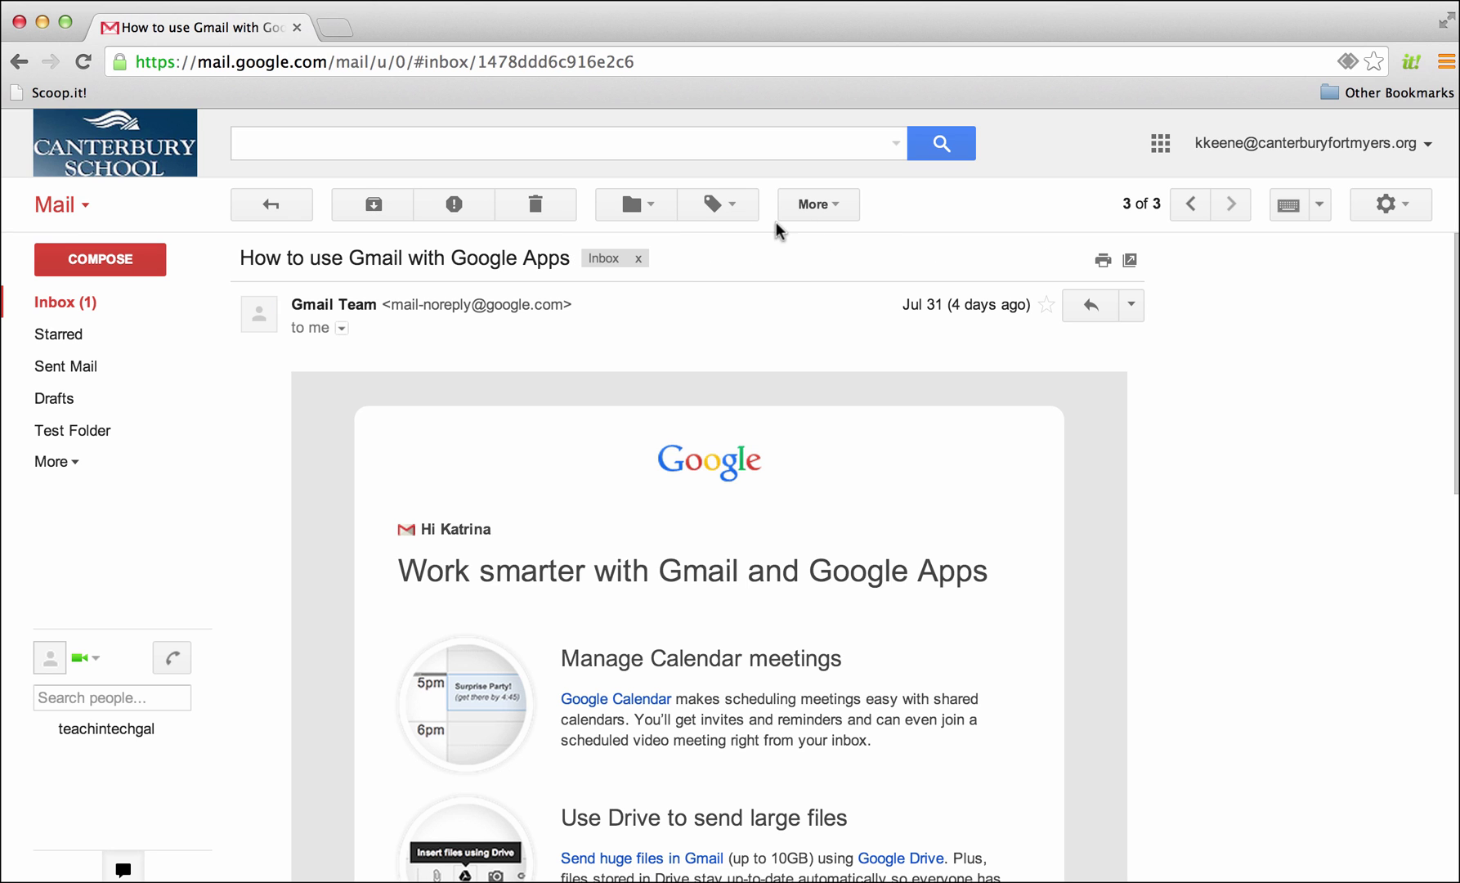
Mark 'How to use Gmail with Google Apps' as important and show the Important list
left_click(835, 212)
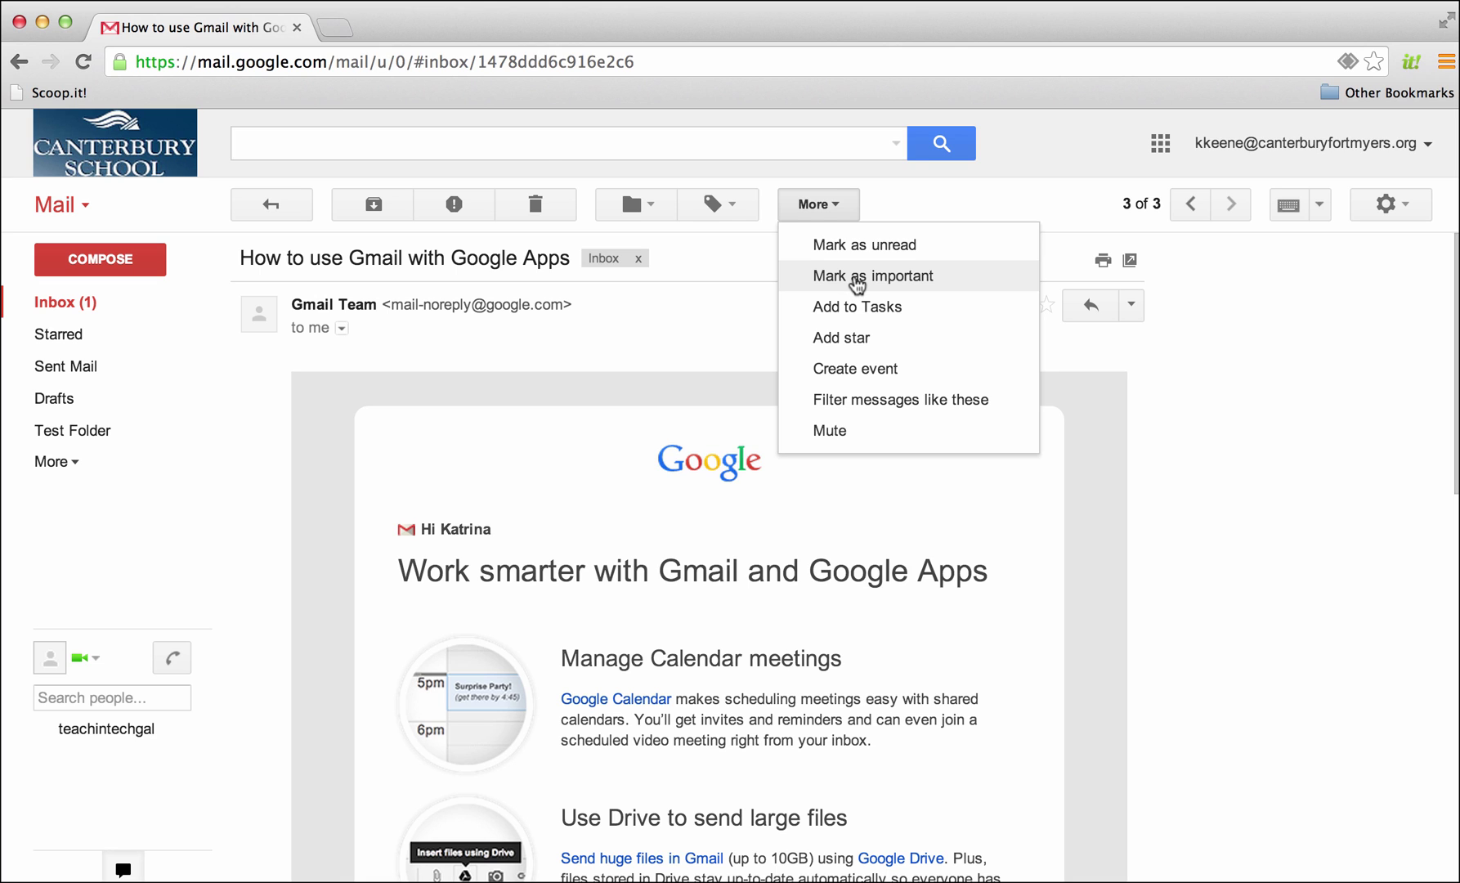
left_click(856, 278)
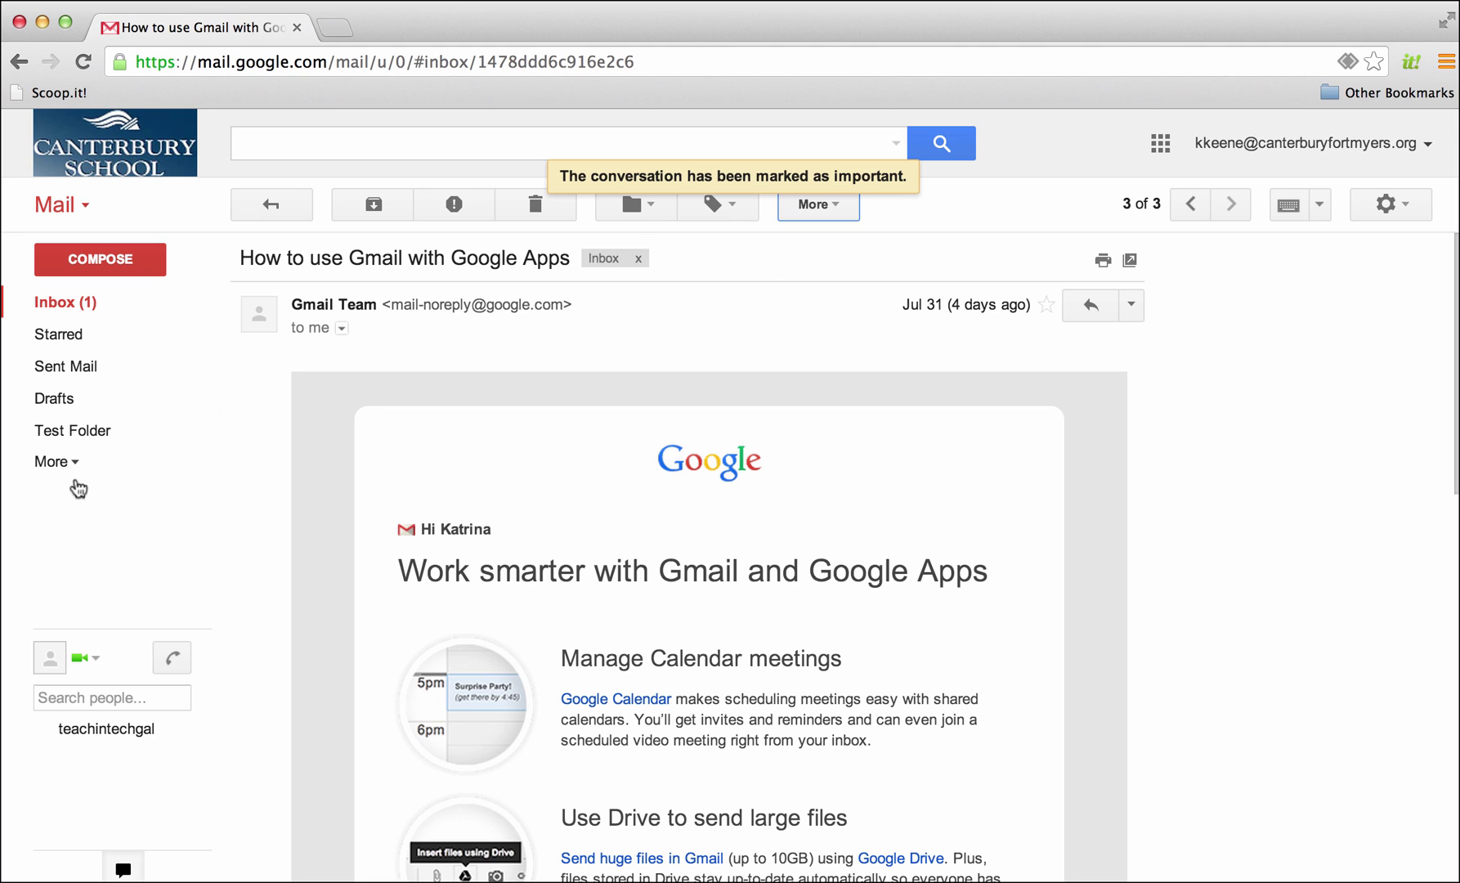
left_click(51, 463)
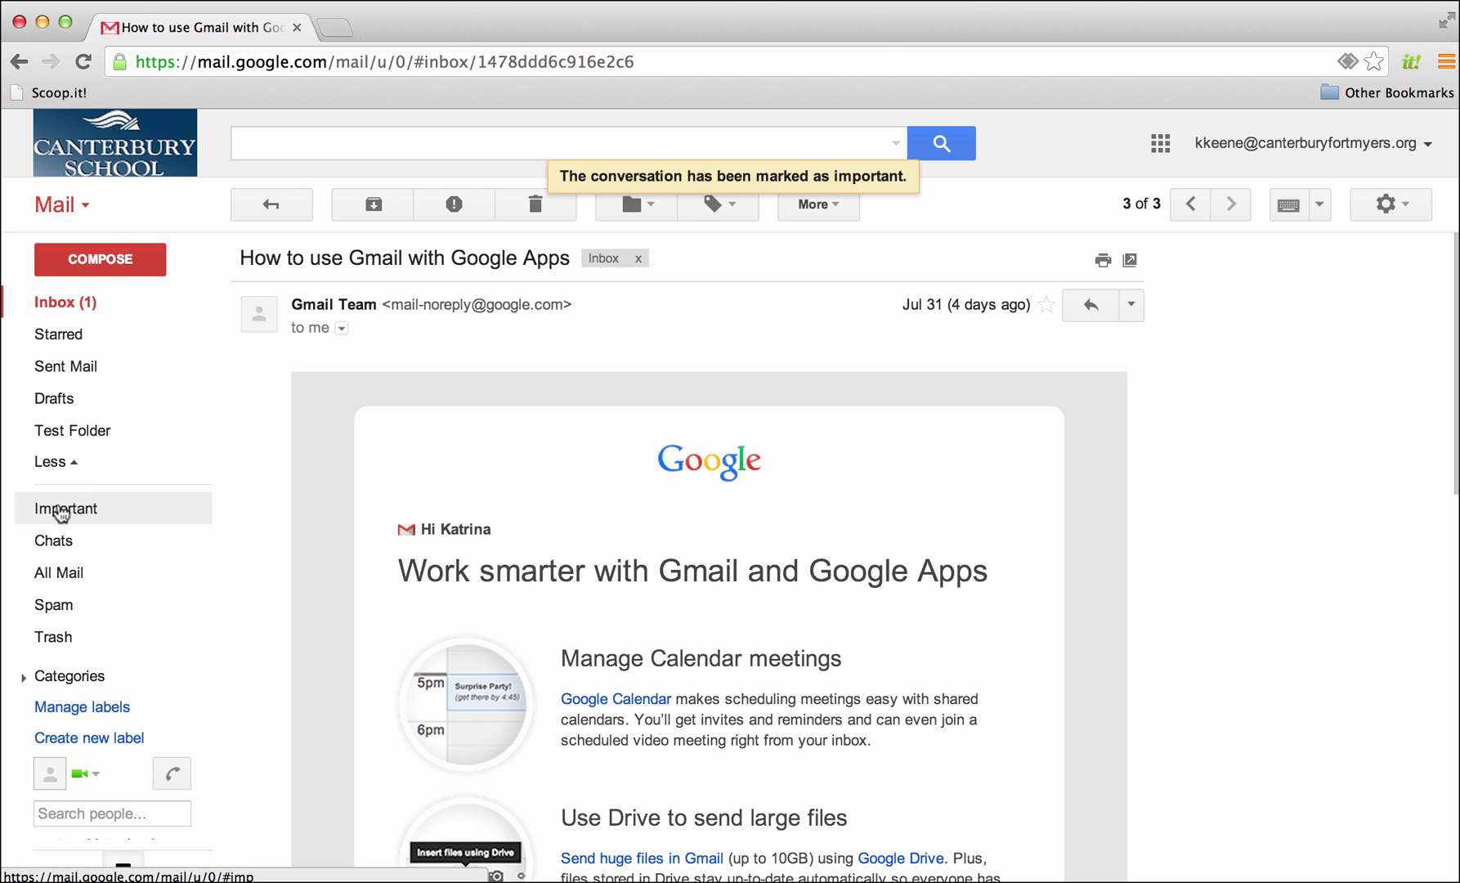
left_click(59, 512)
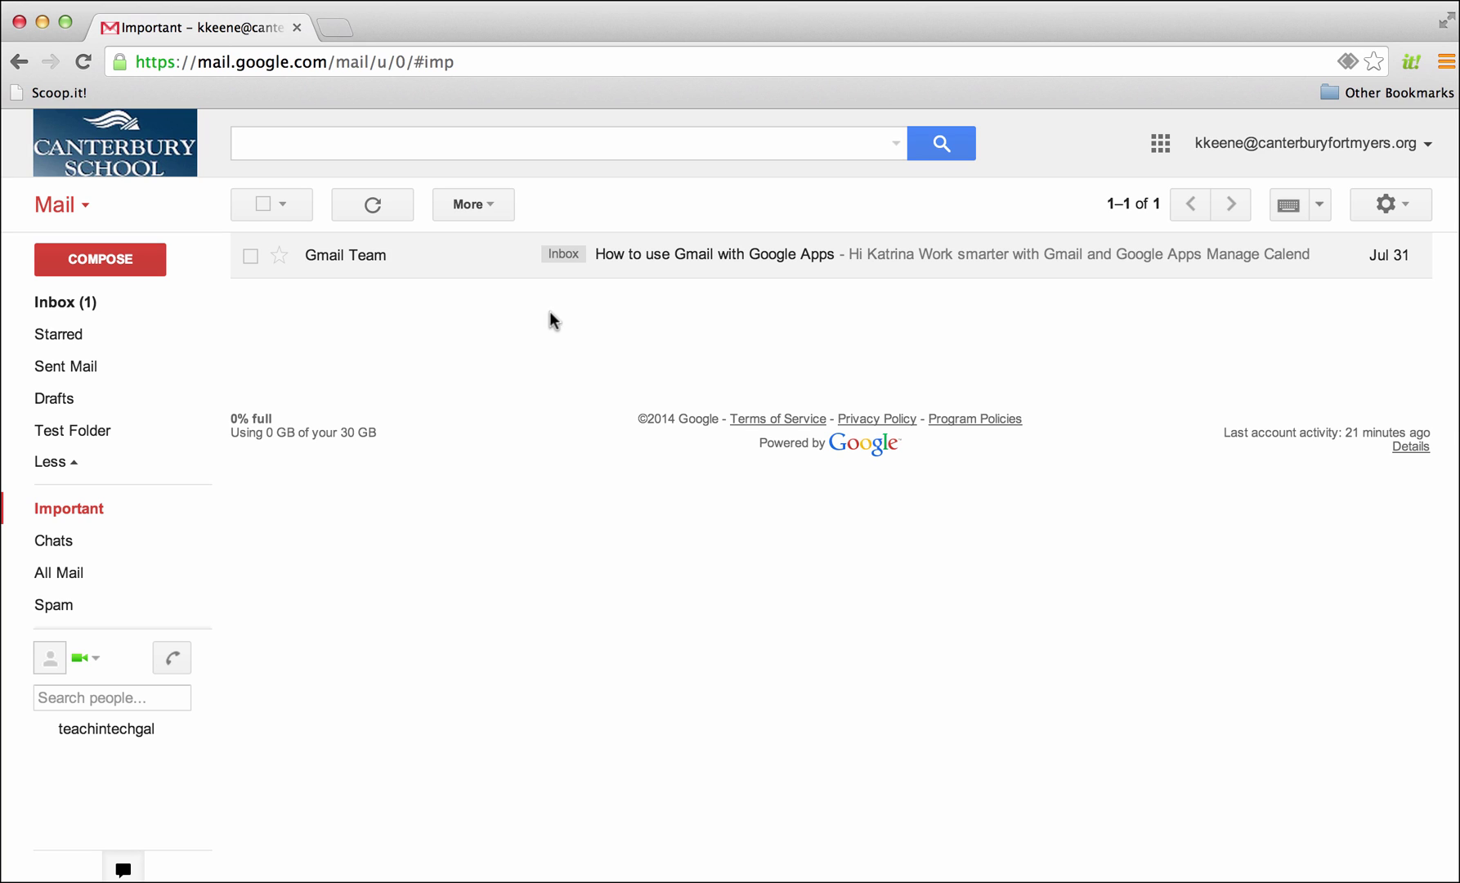
Browse Sent Mail and the empty Drafts folder, then start a blank new message
left_click(59, 372)
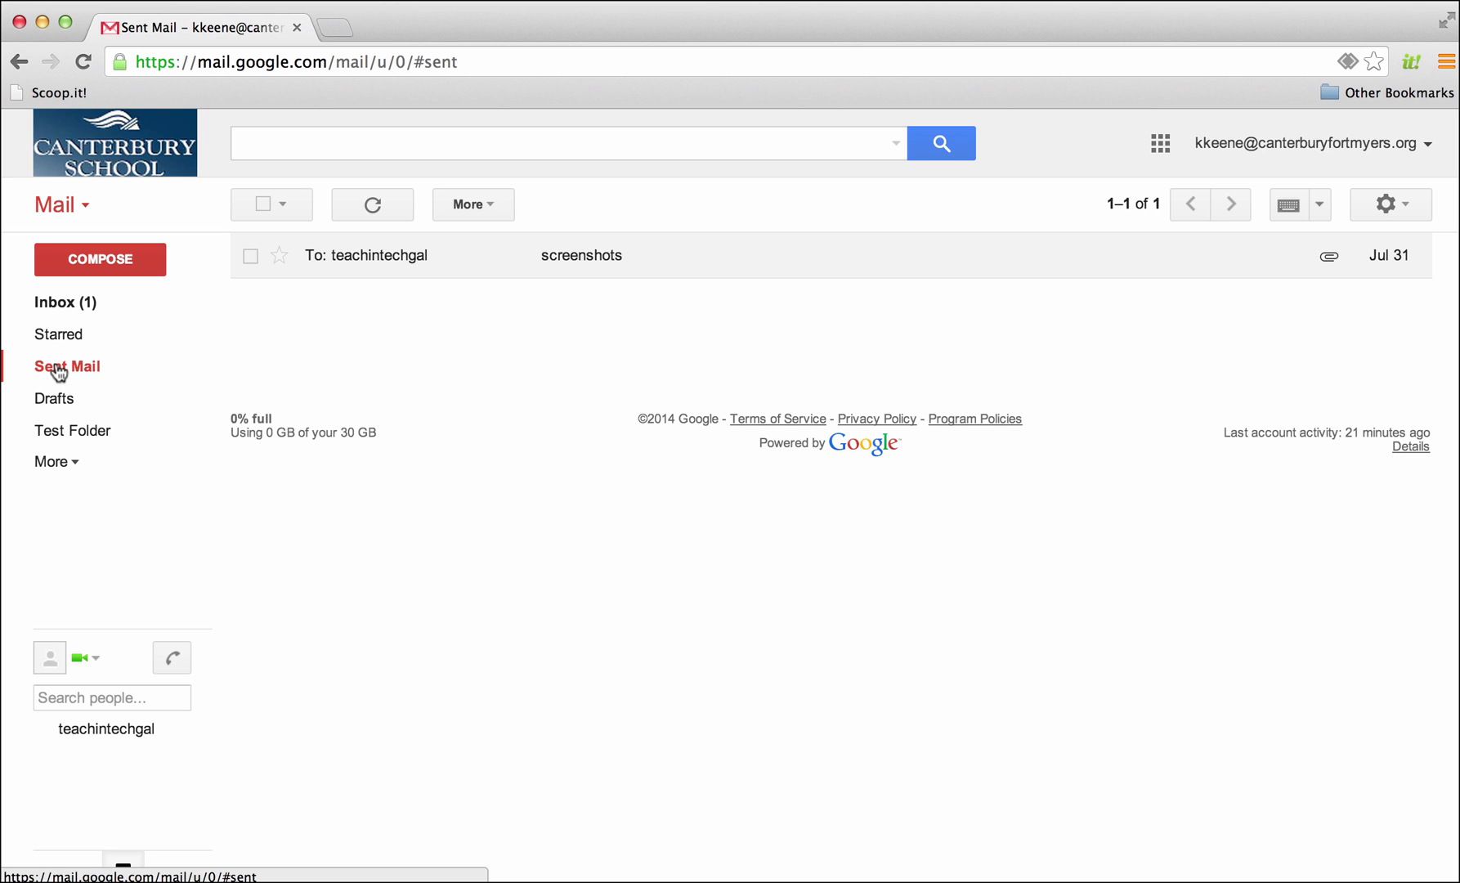
left_click(85, 400)
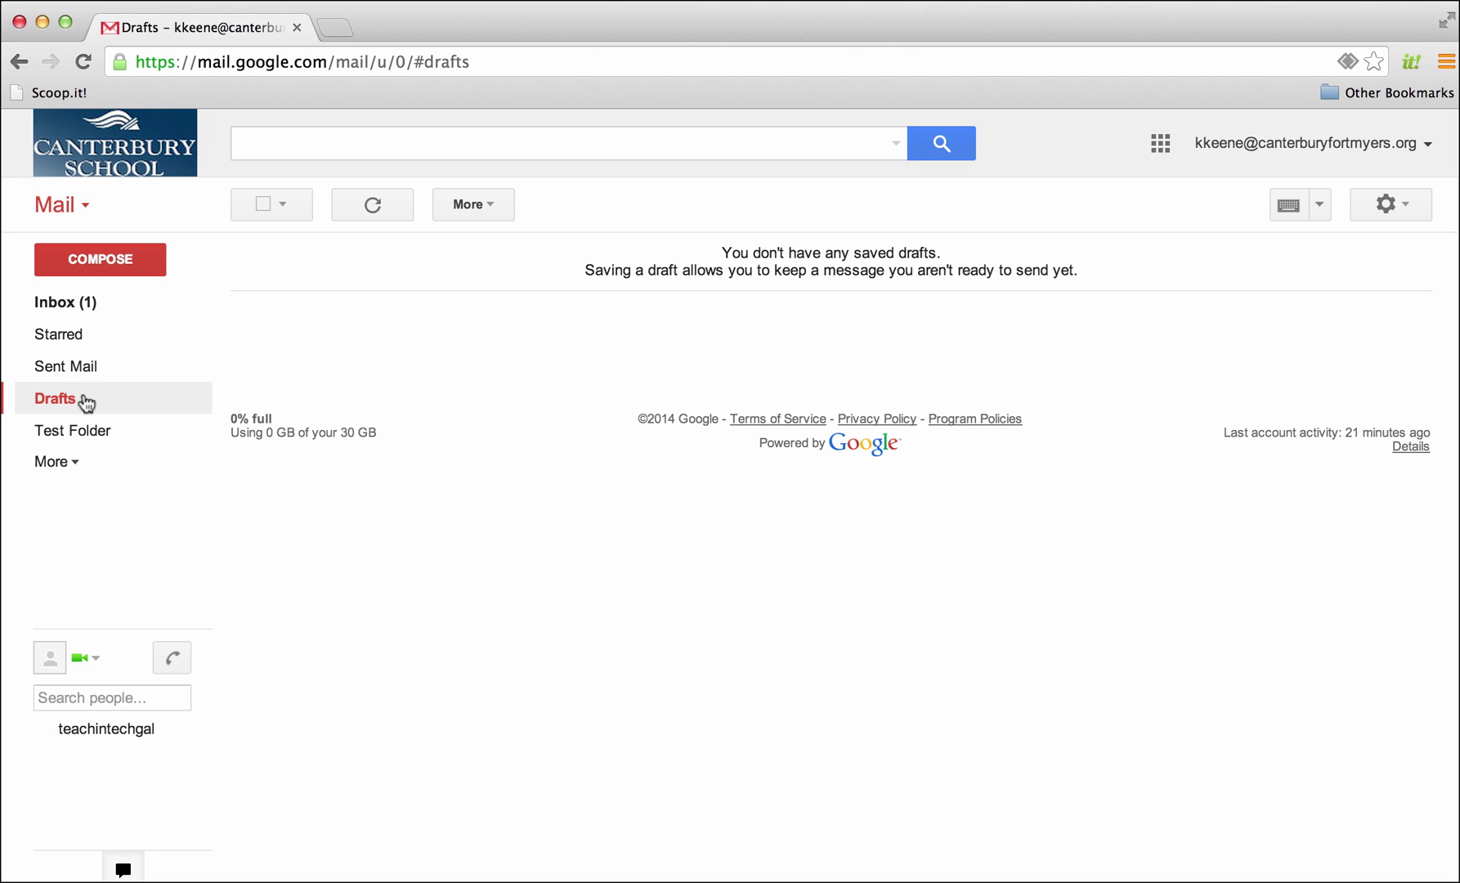
left_click(102, 260)
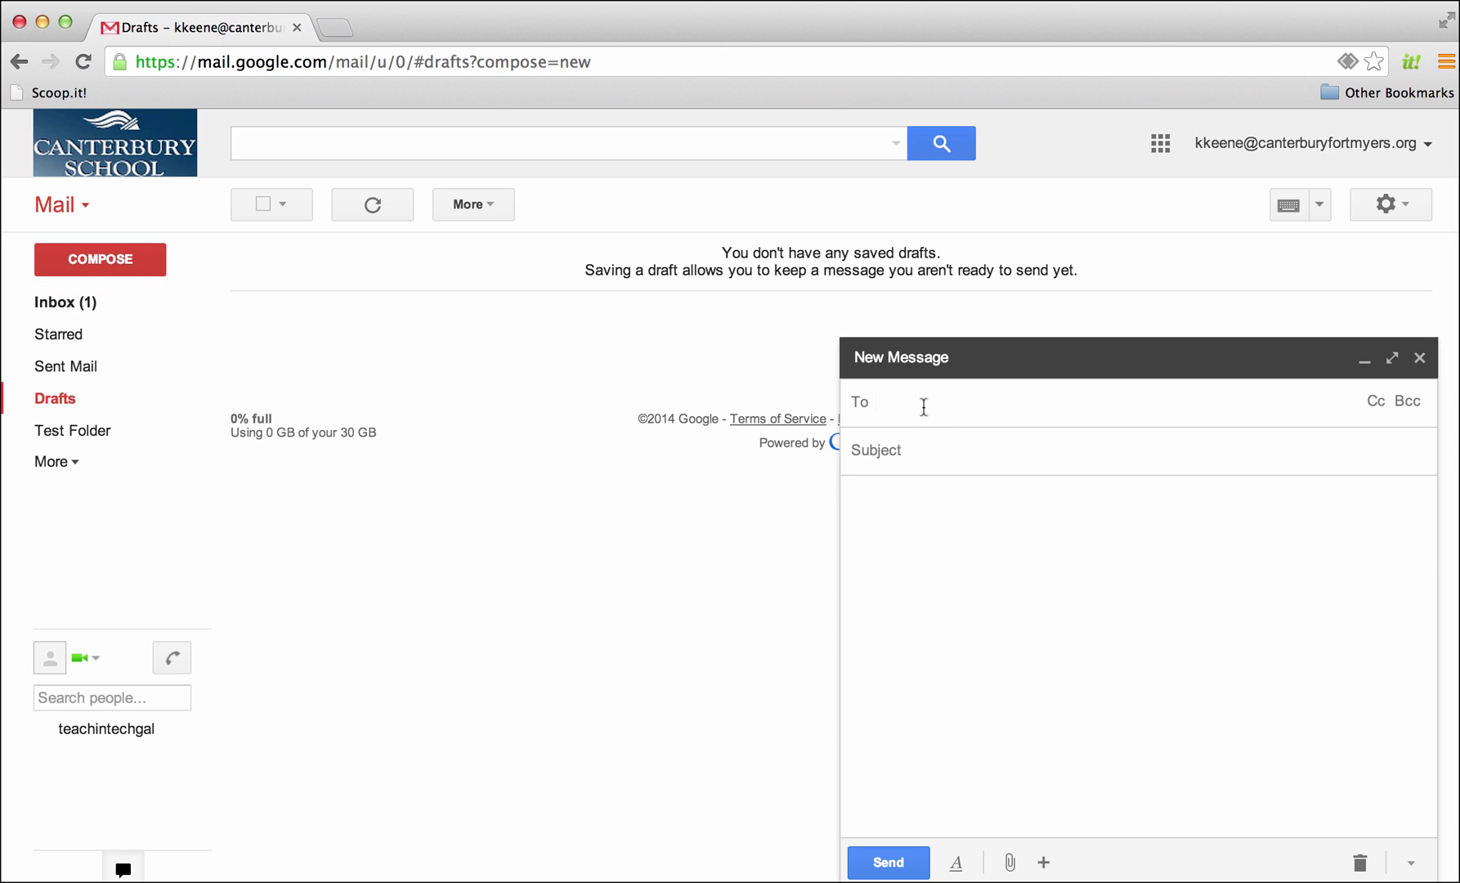
Address the new message to the saved contact and give it the subject 'Test Email'
type("teachin")
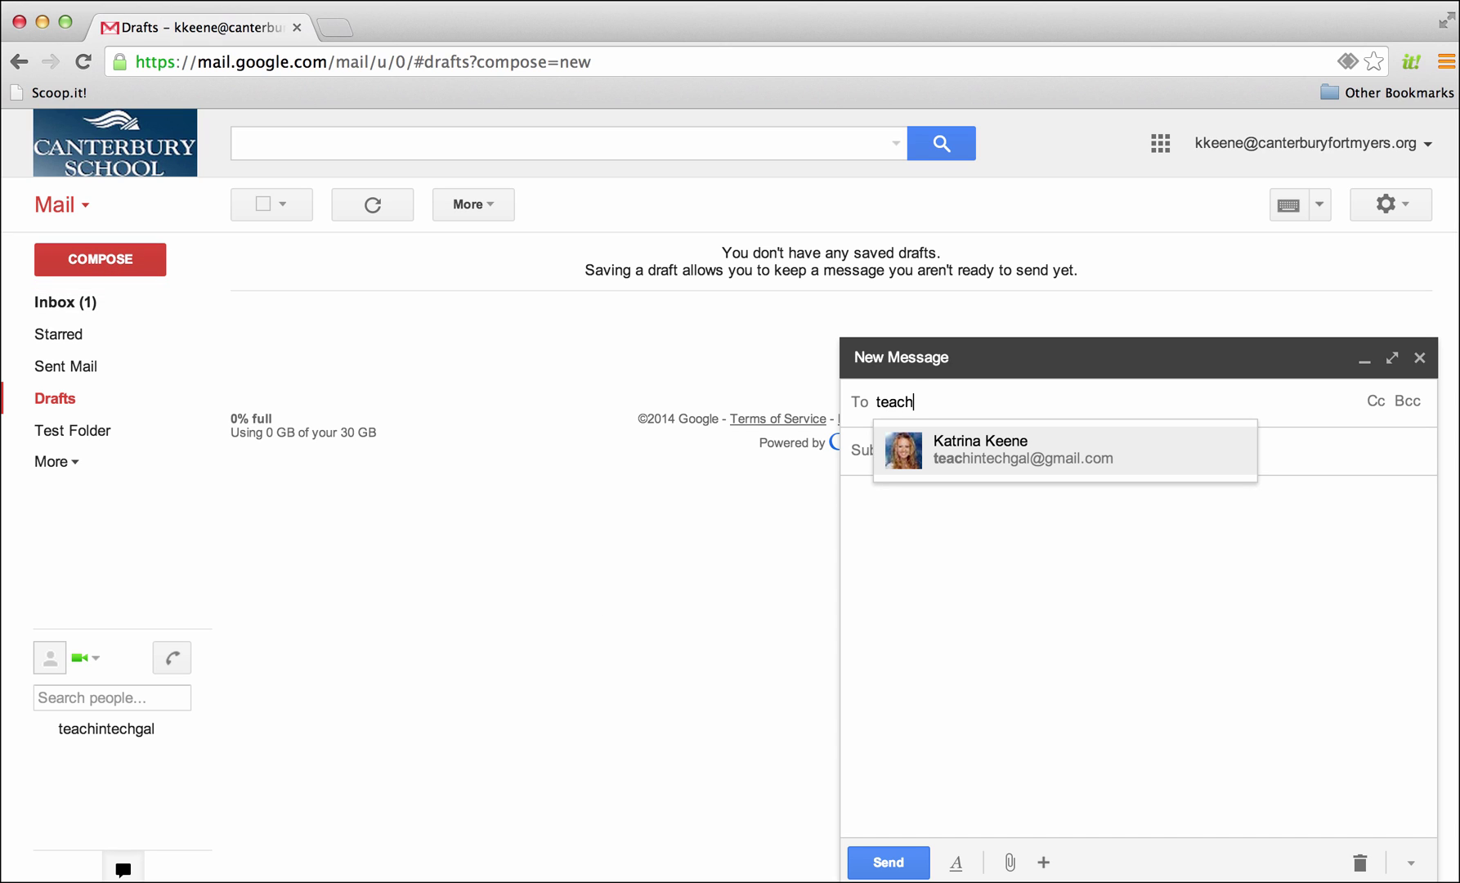
left_click(1006, 452)
left_click(1006, 448)
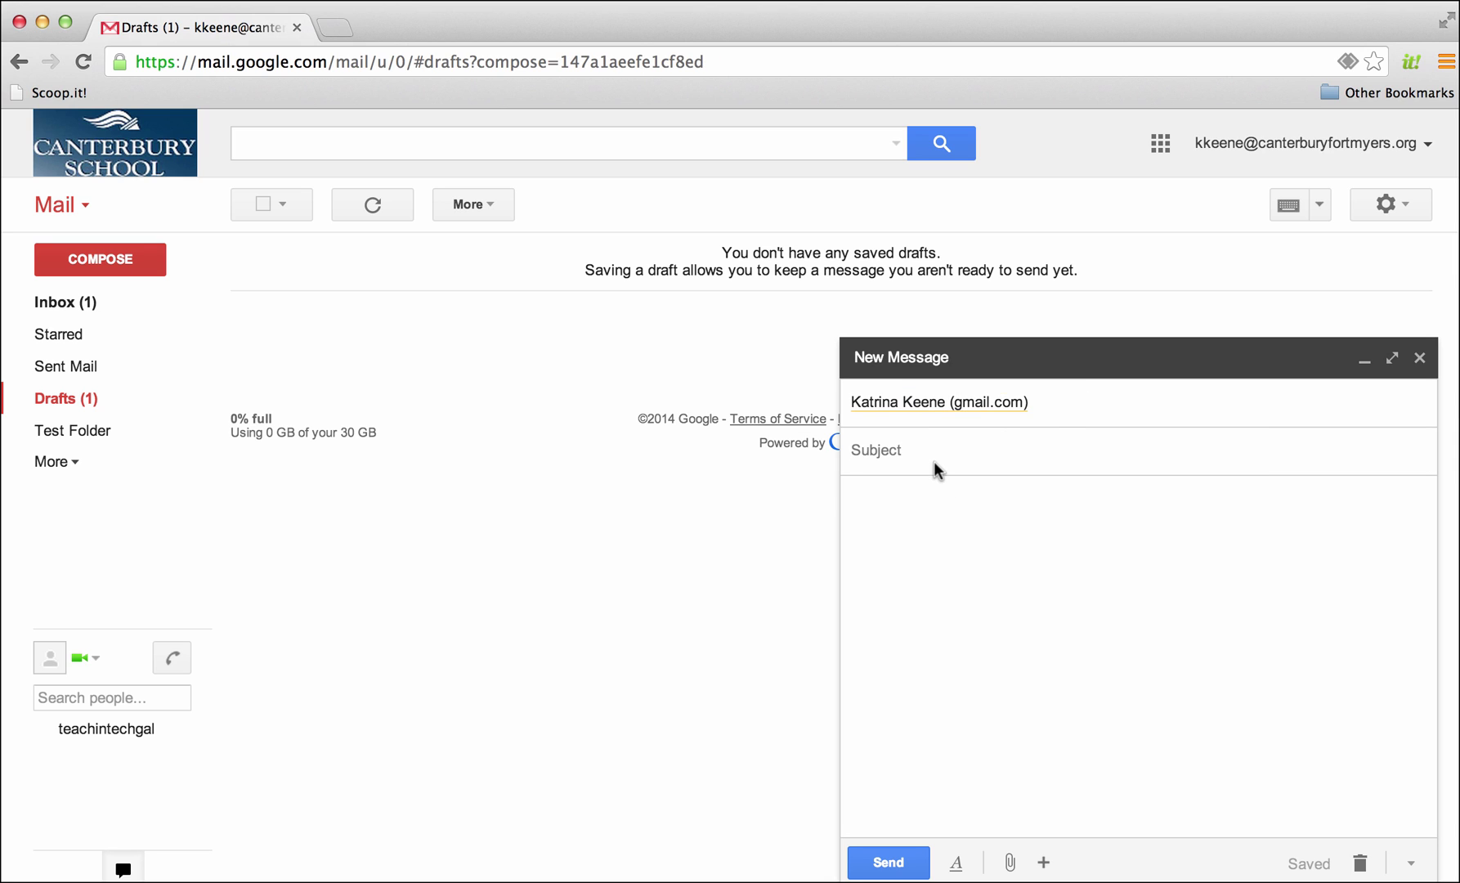
type("Test Email")
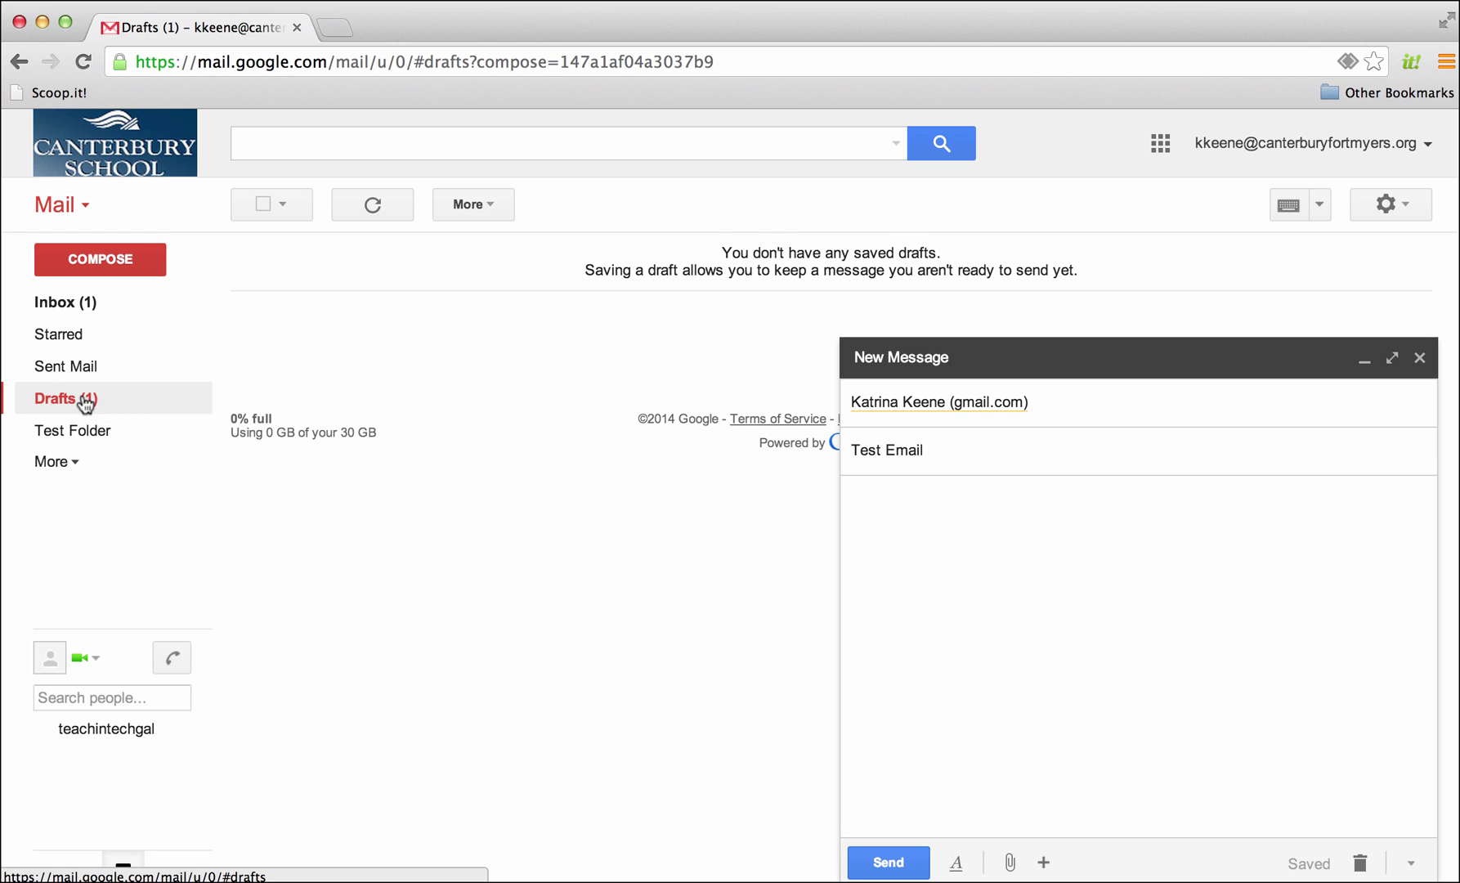
key("Tab")
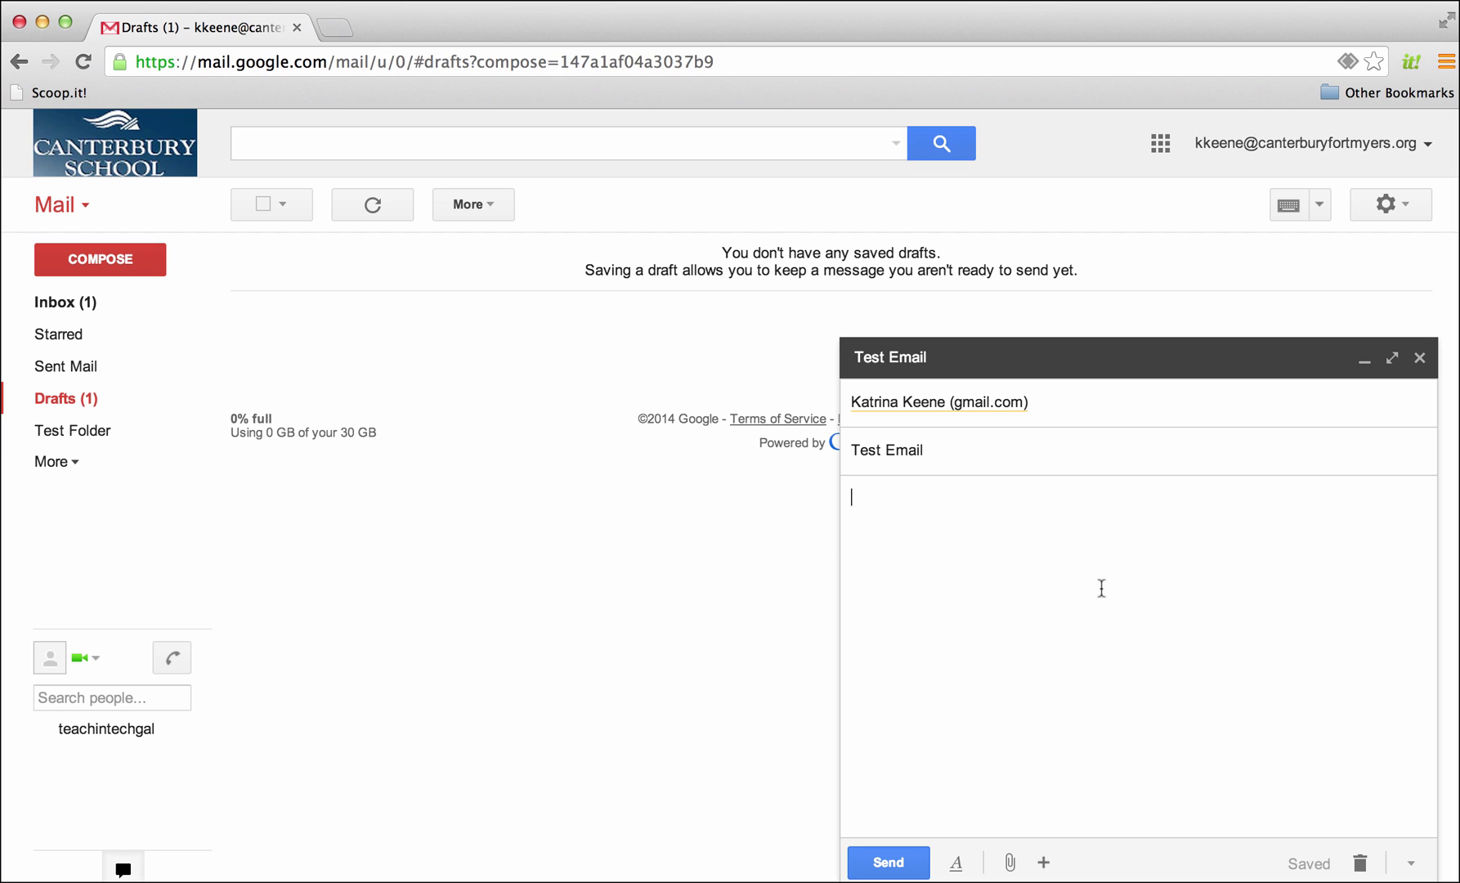
Write the body 'Test email', then discard the test draft
type("Test email")
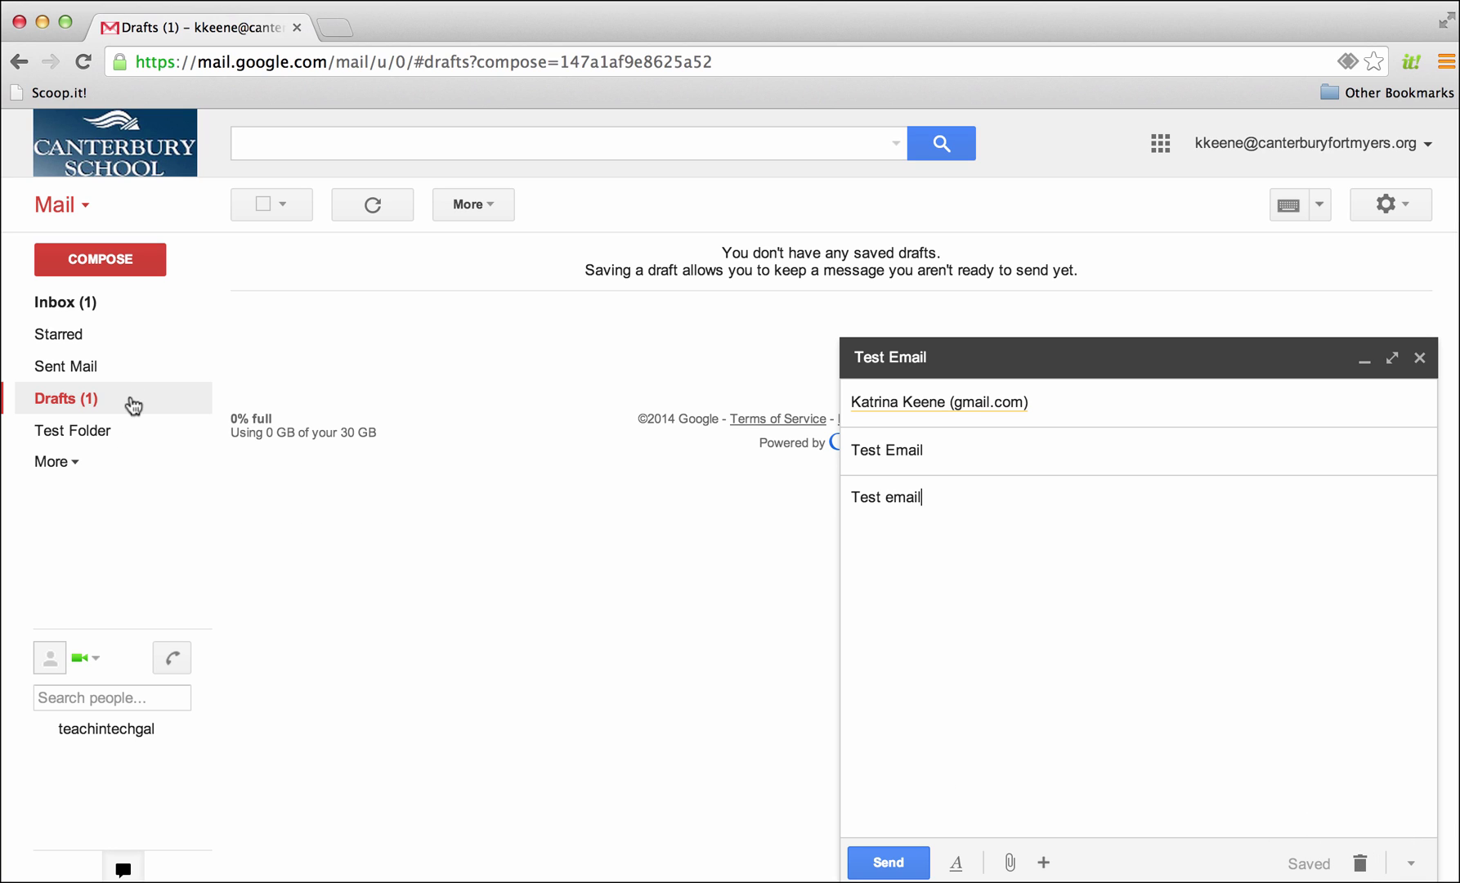
left_click(1368, 869)
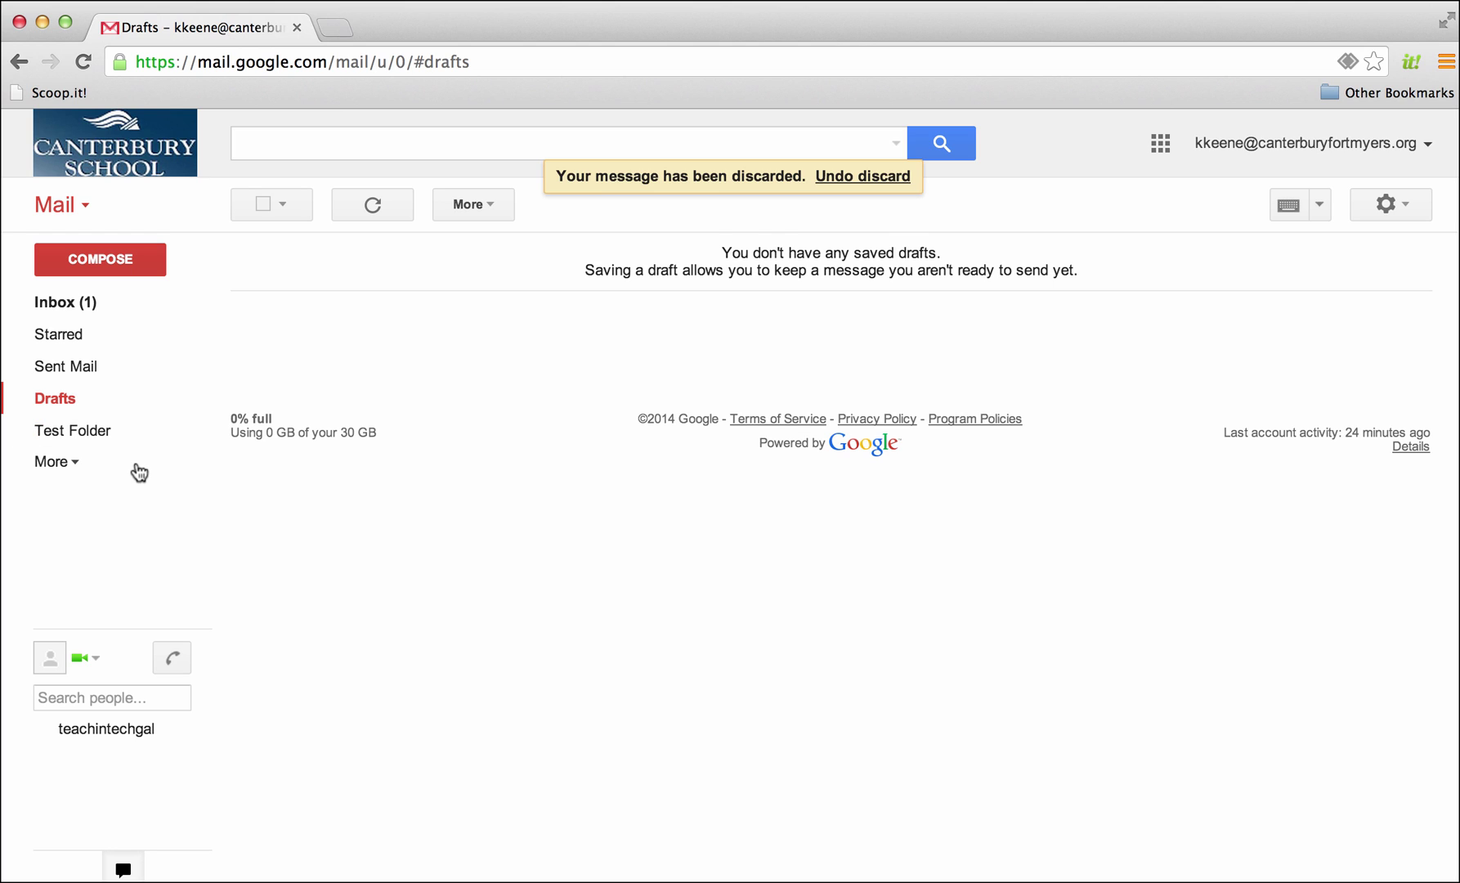
left_click(51, 462)
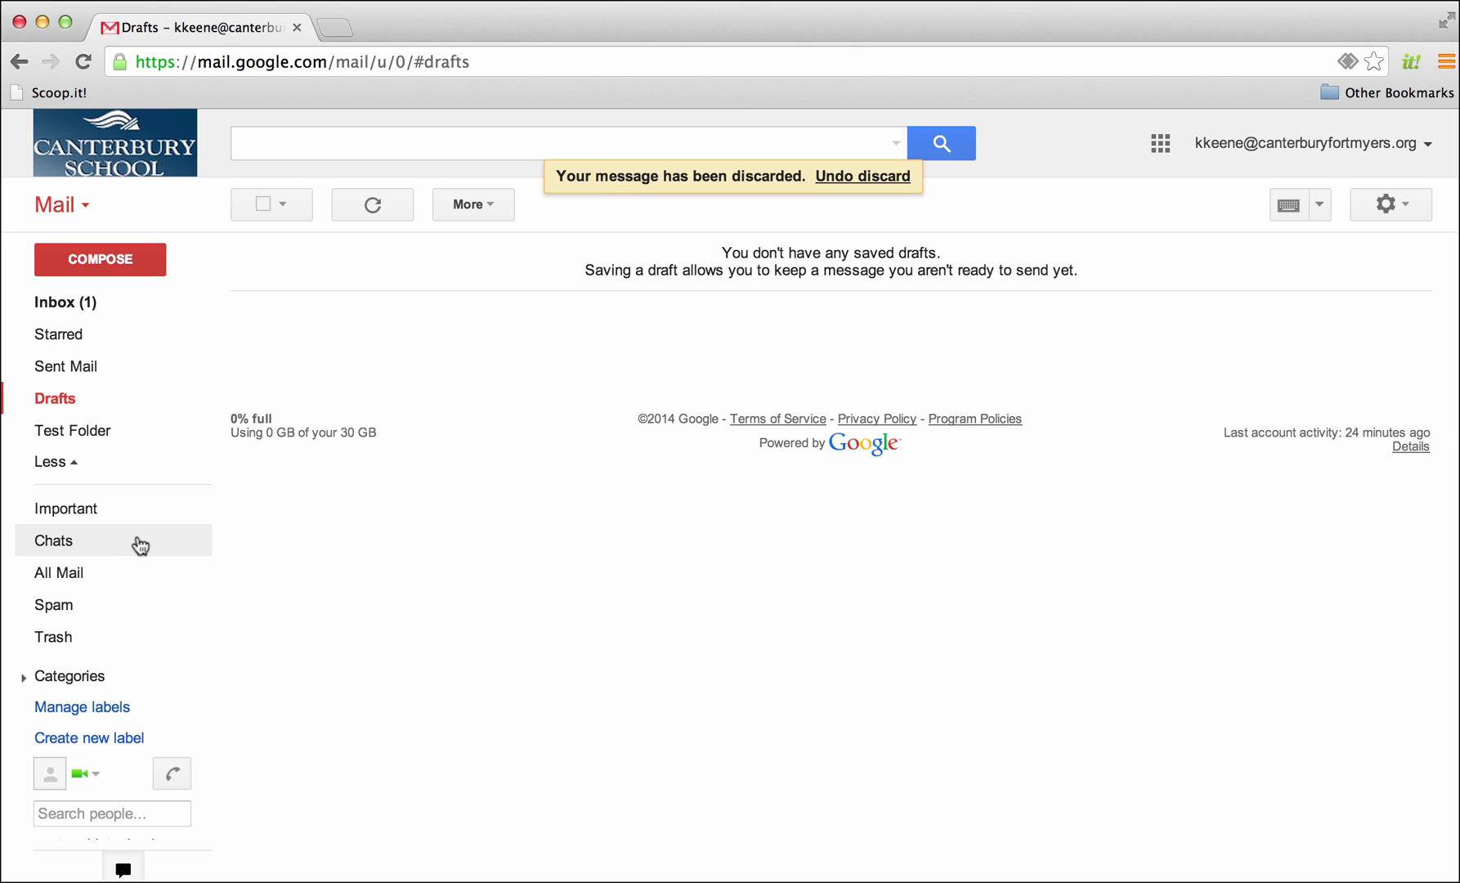
left_click(108, 813)
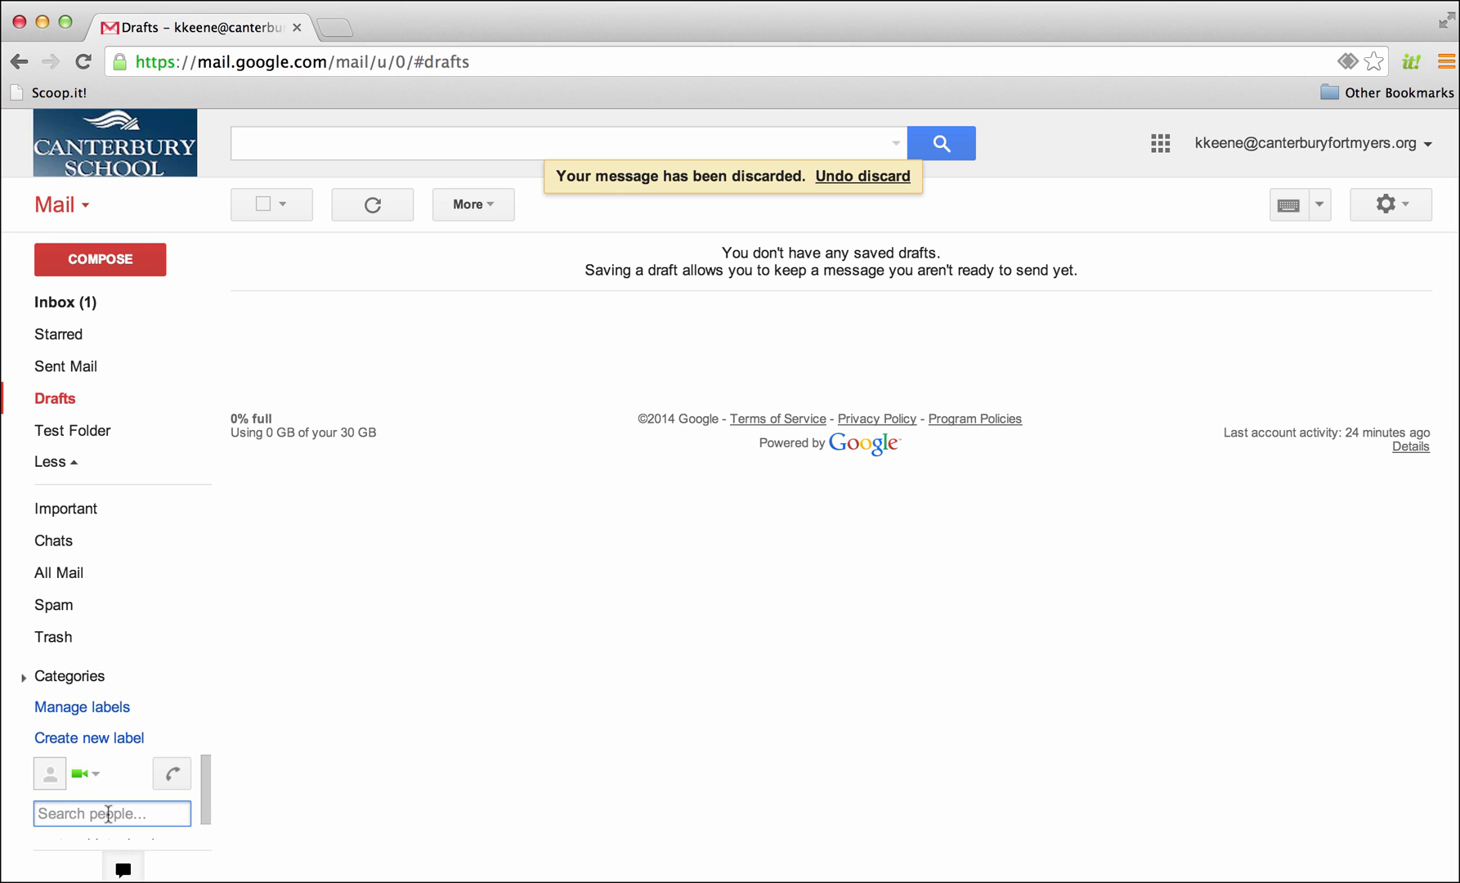
type("tea")
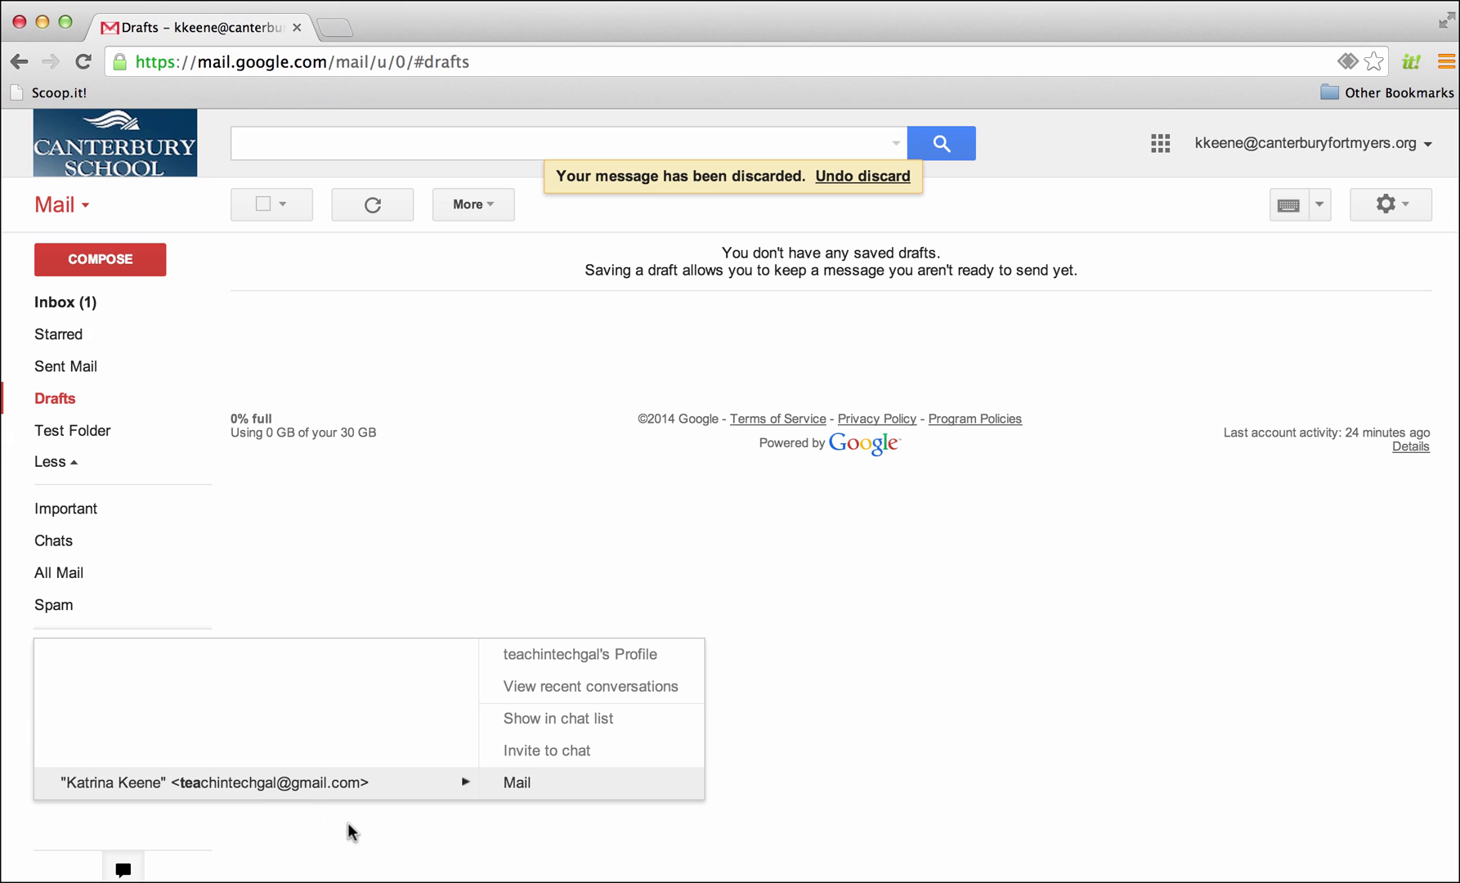
left_click(360, 605)
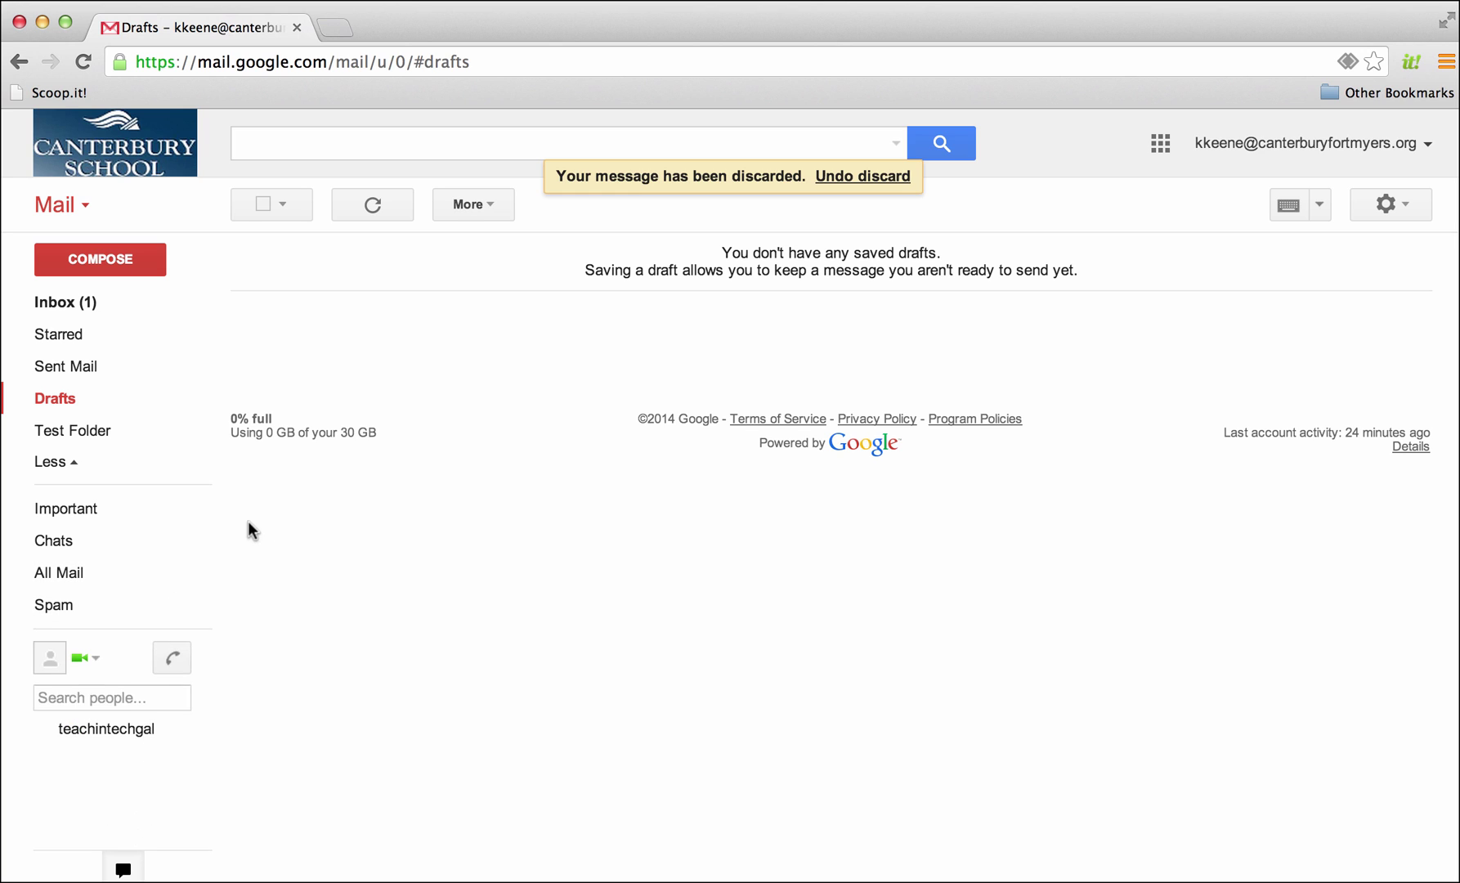
mouse_move(158, 566)
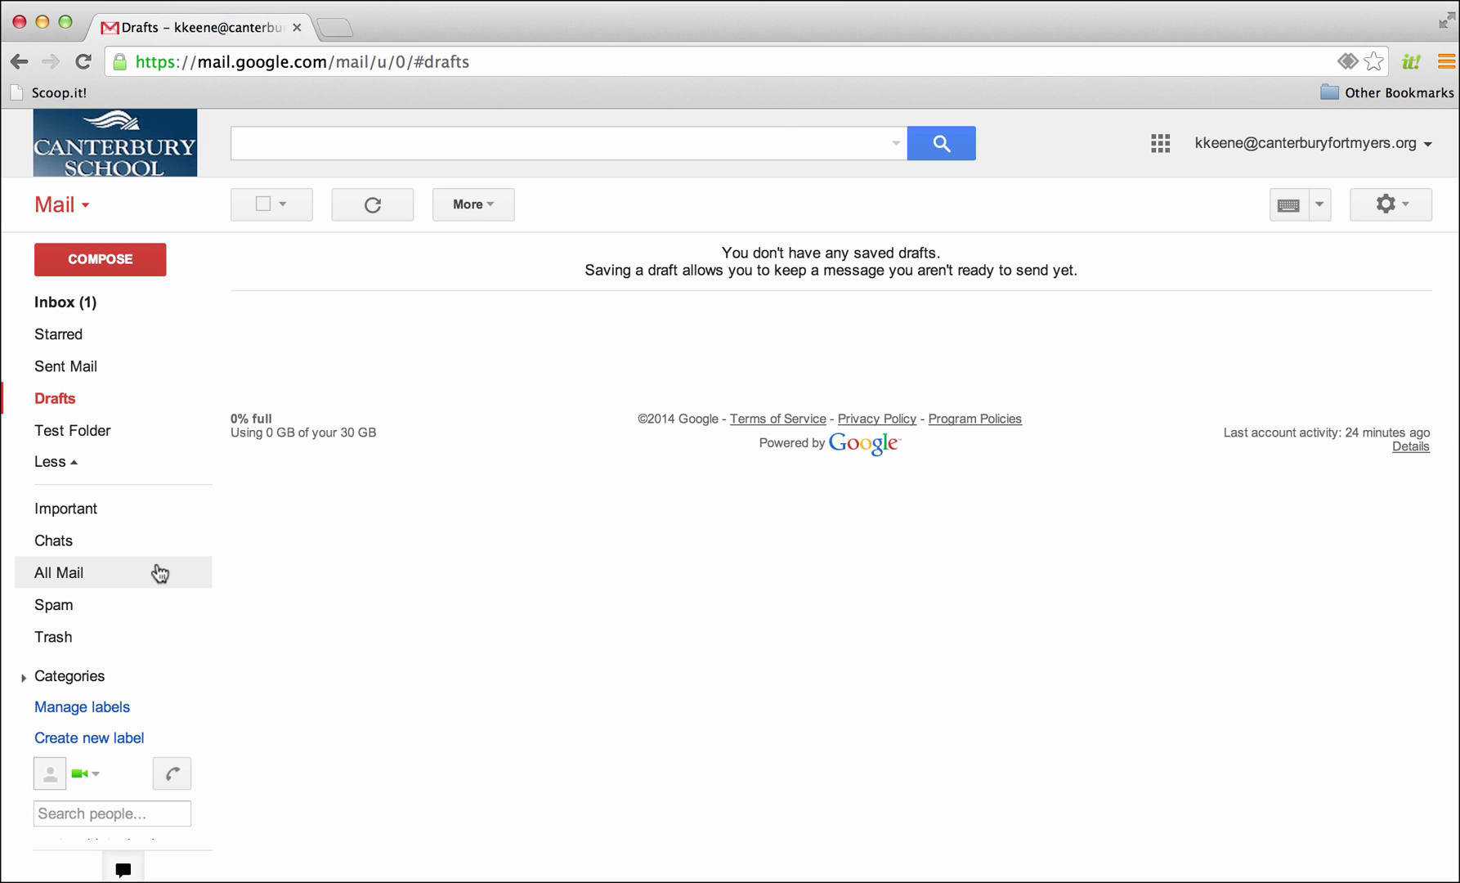
Browse All Mail and Spam, then reopen 'How to use Gmail with Google Apps' from the Inbox
left_click(160, 572)
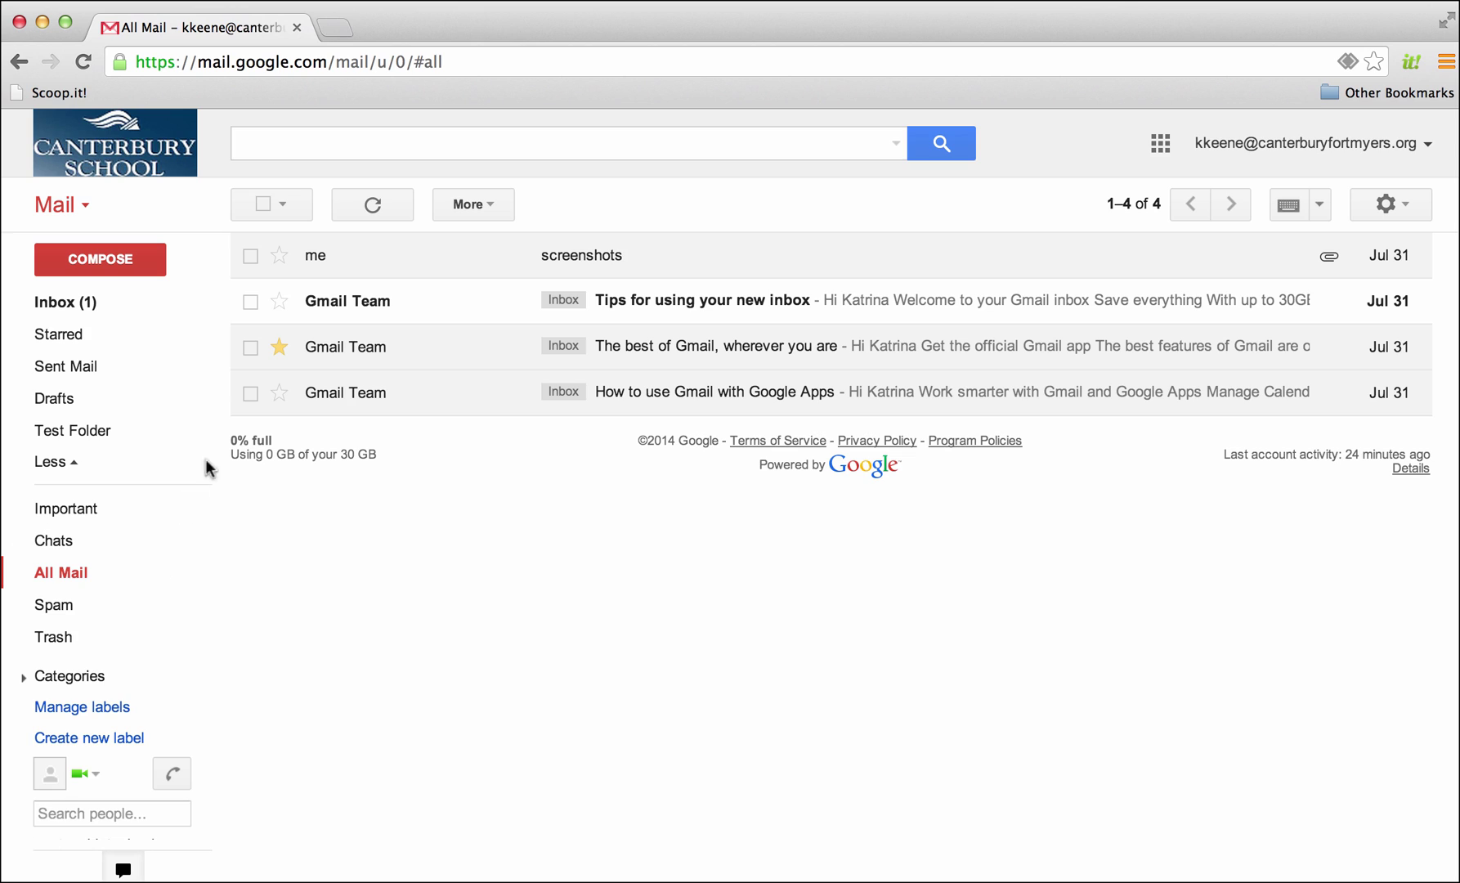
left_click(345, 139)
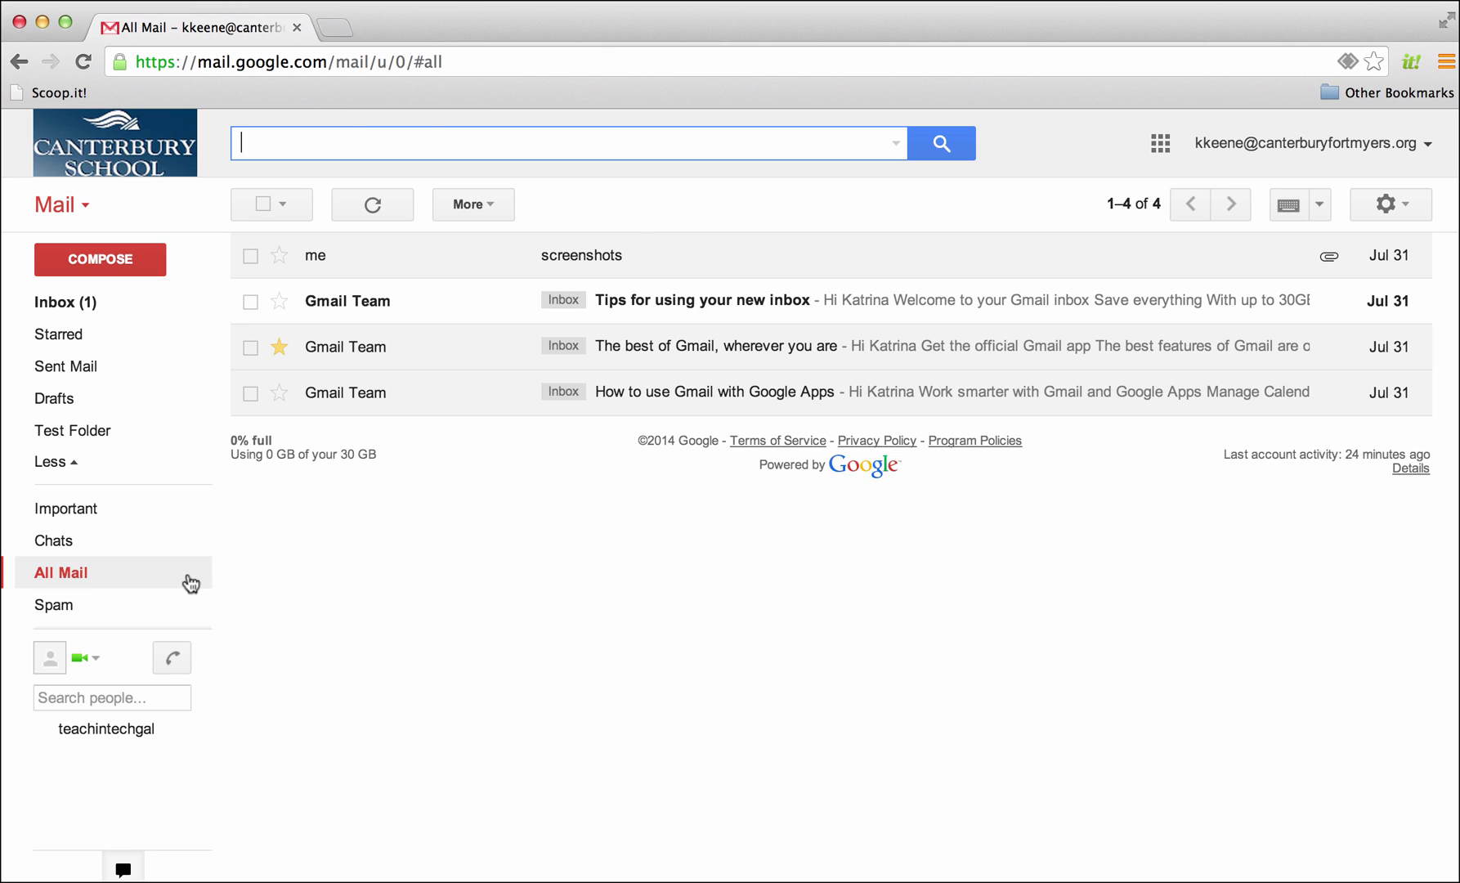
mouse_move(82, 577)
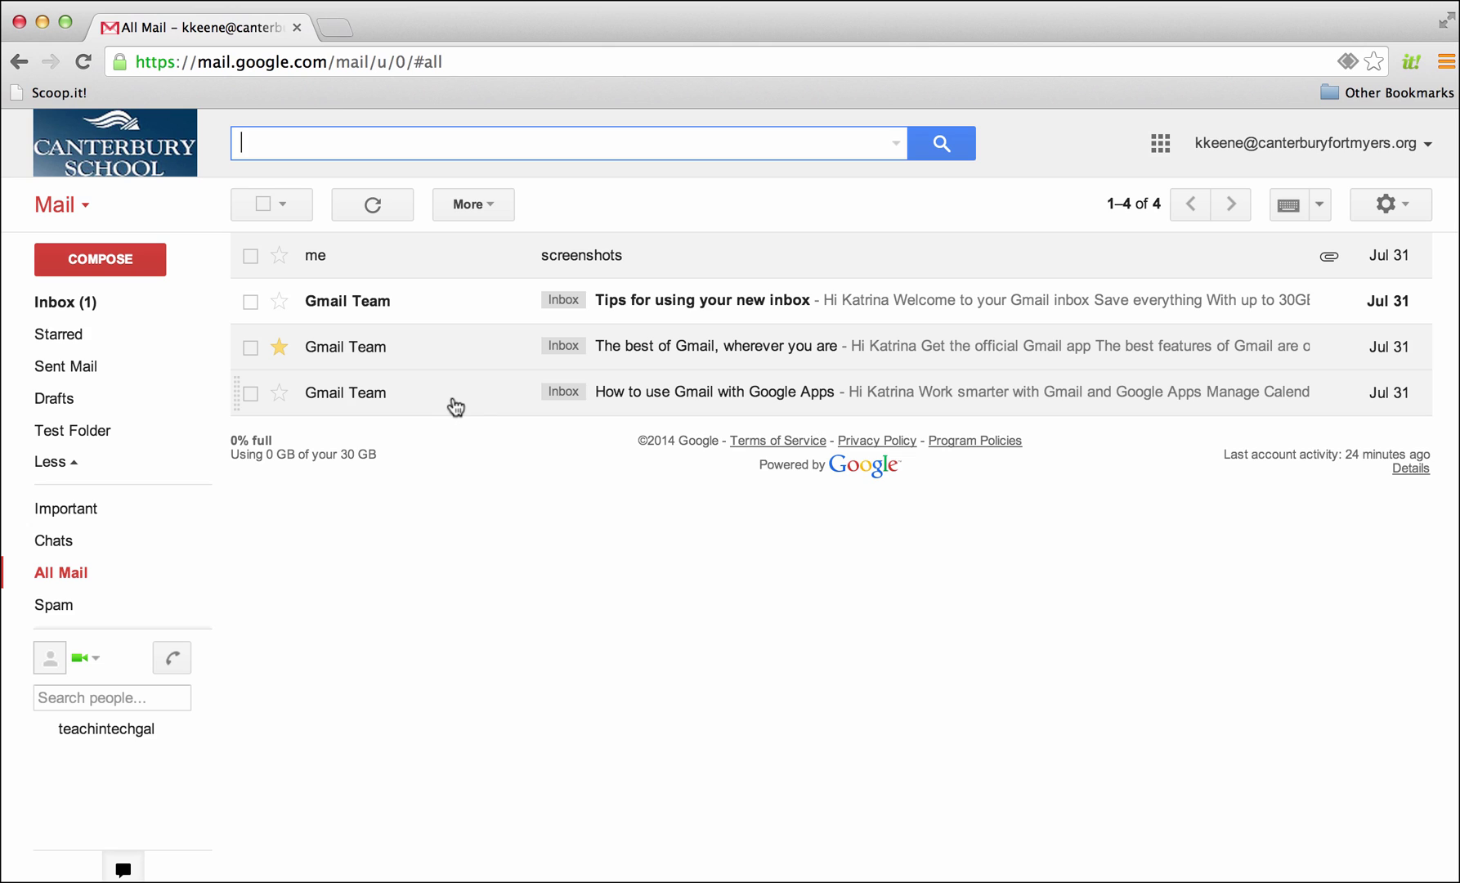
left_click(475, 598)
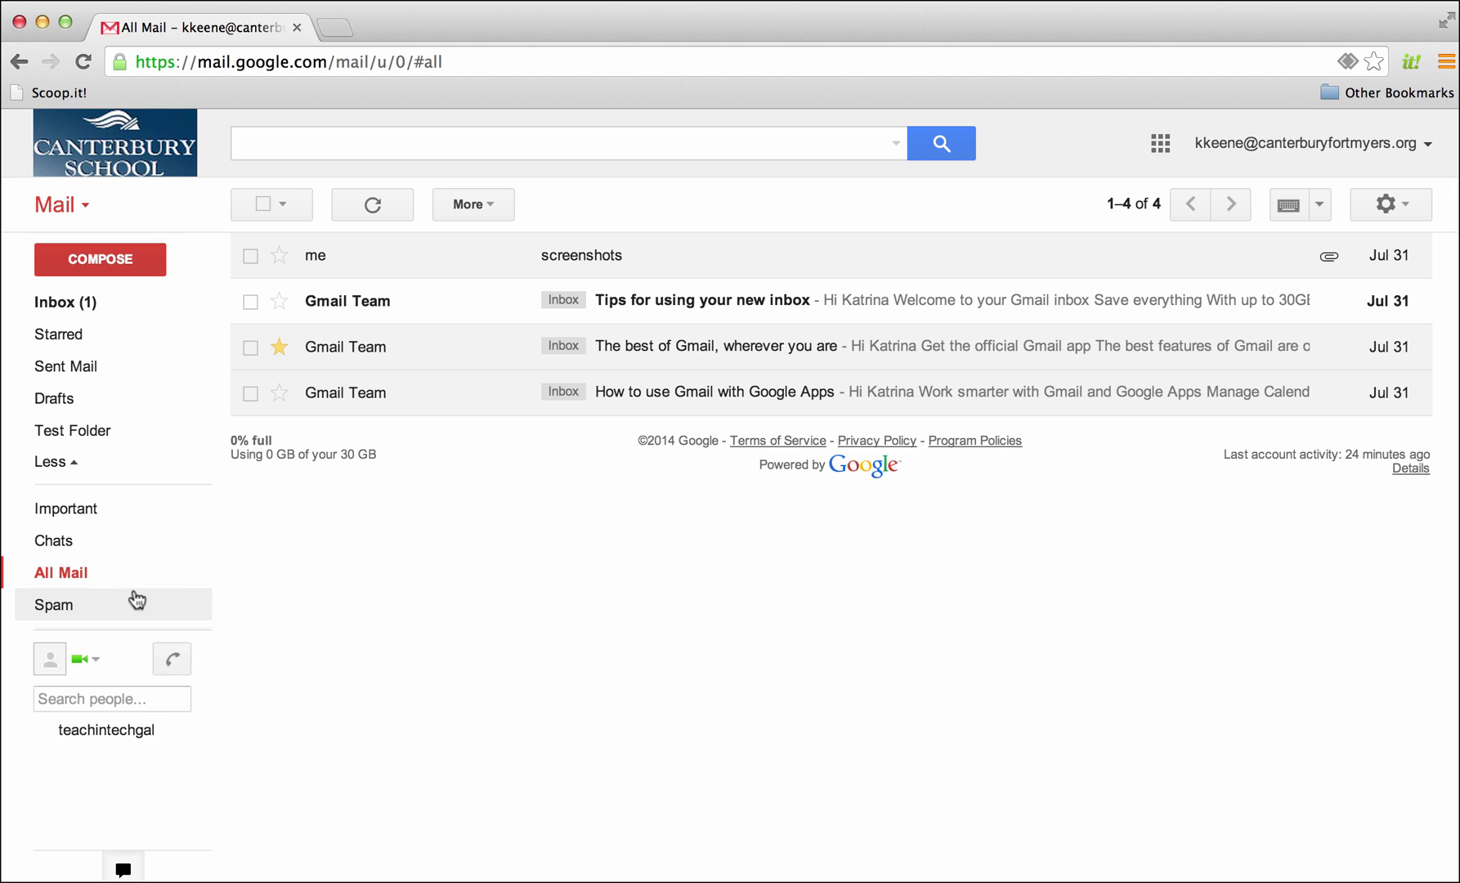
mouse_move(72, 606)
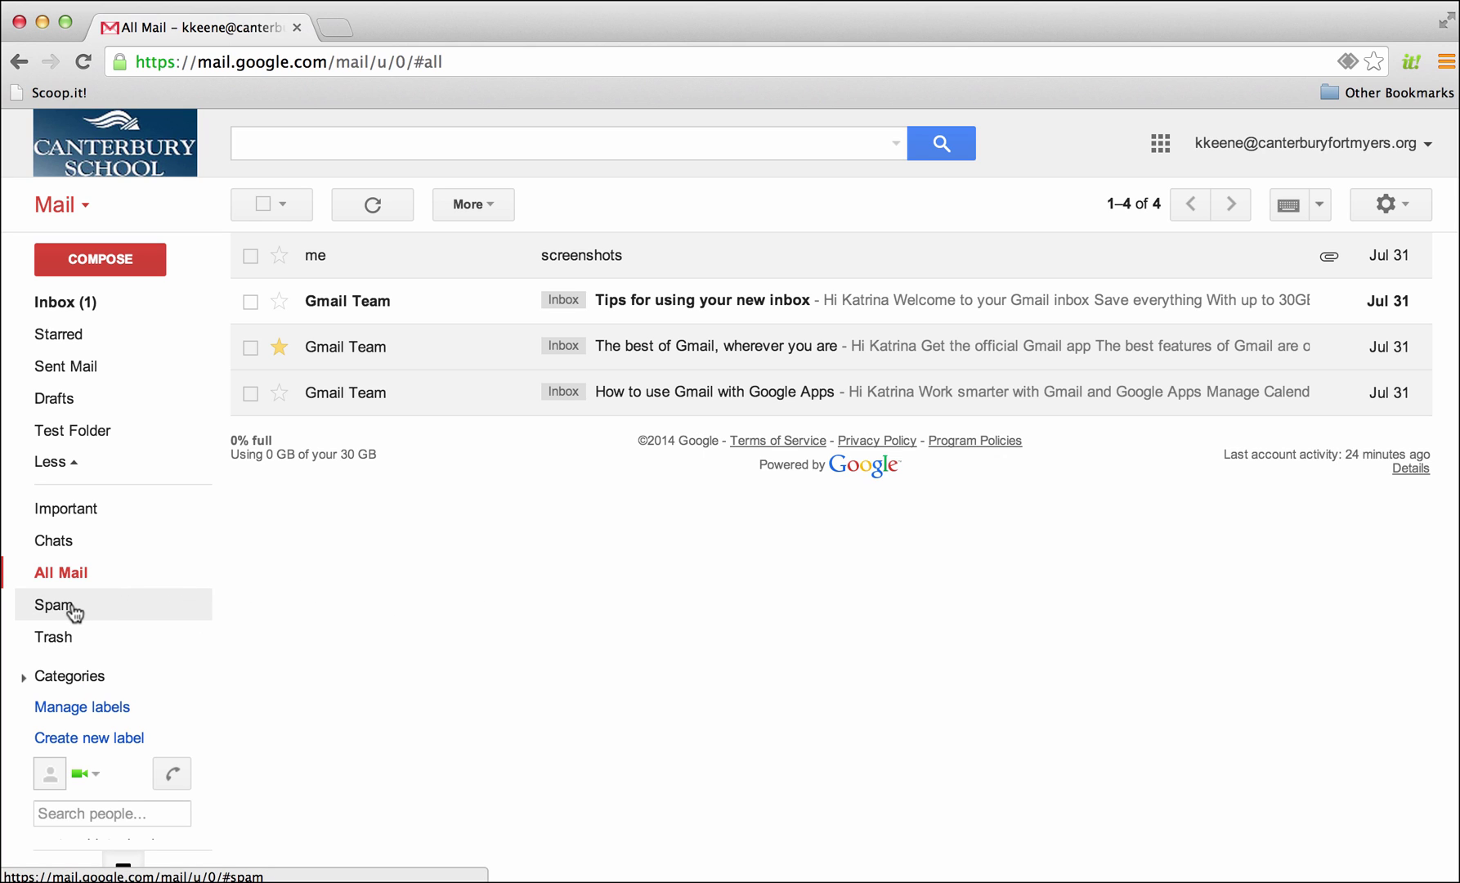
left_click(73, 609)
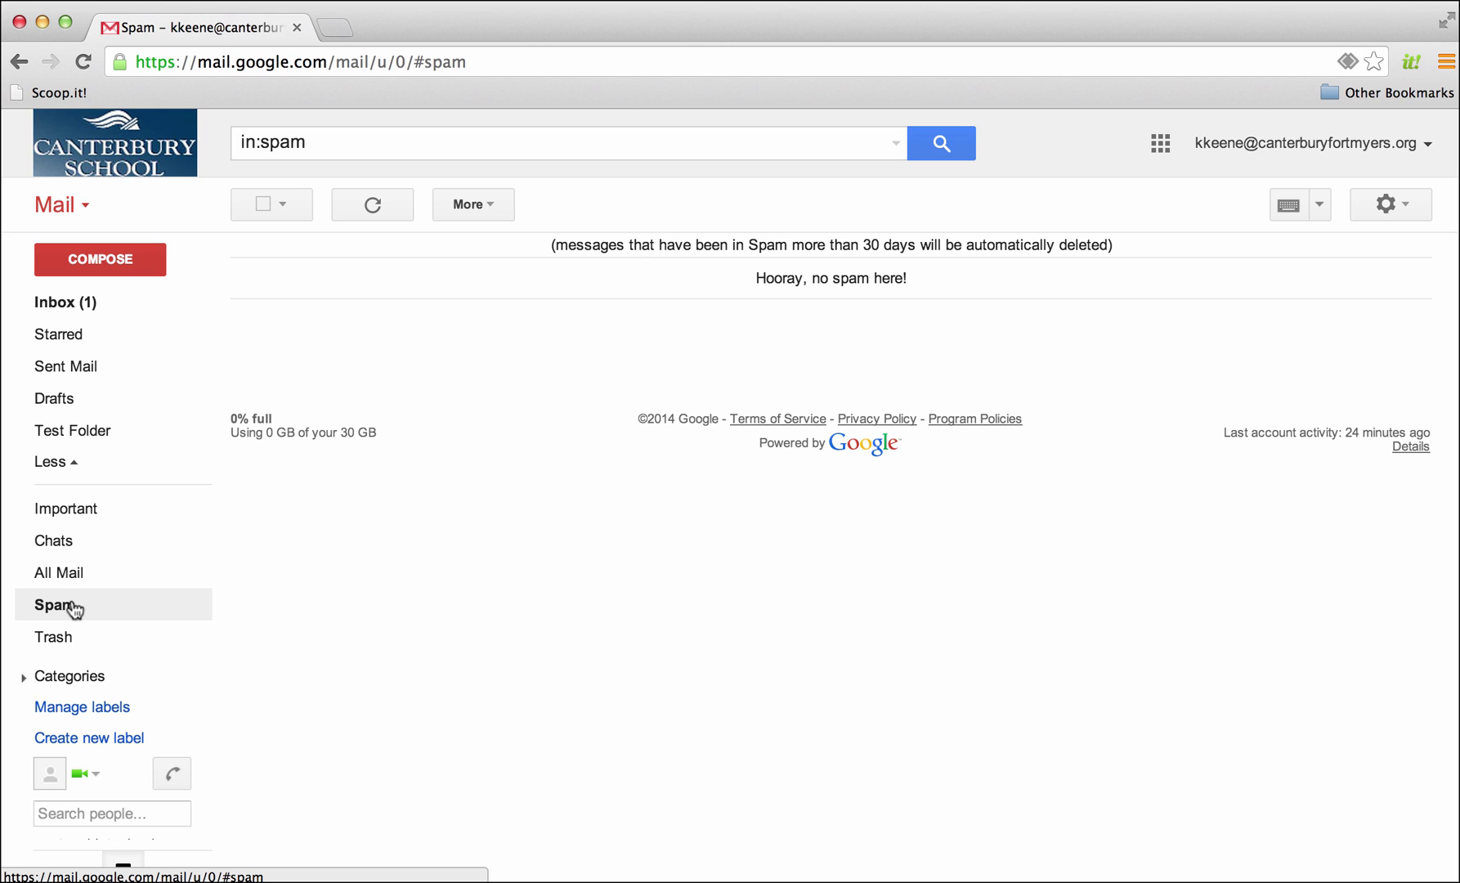
left_click(97, 311)
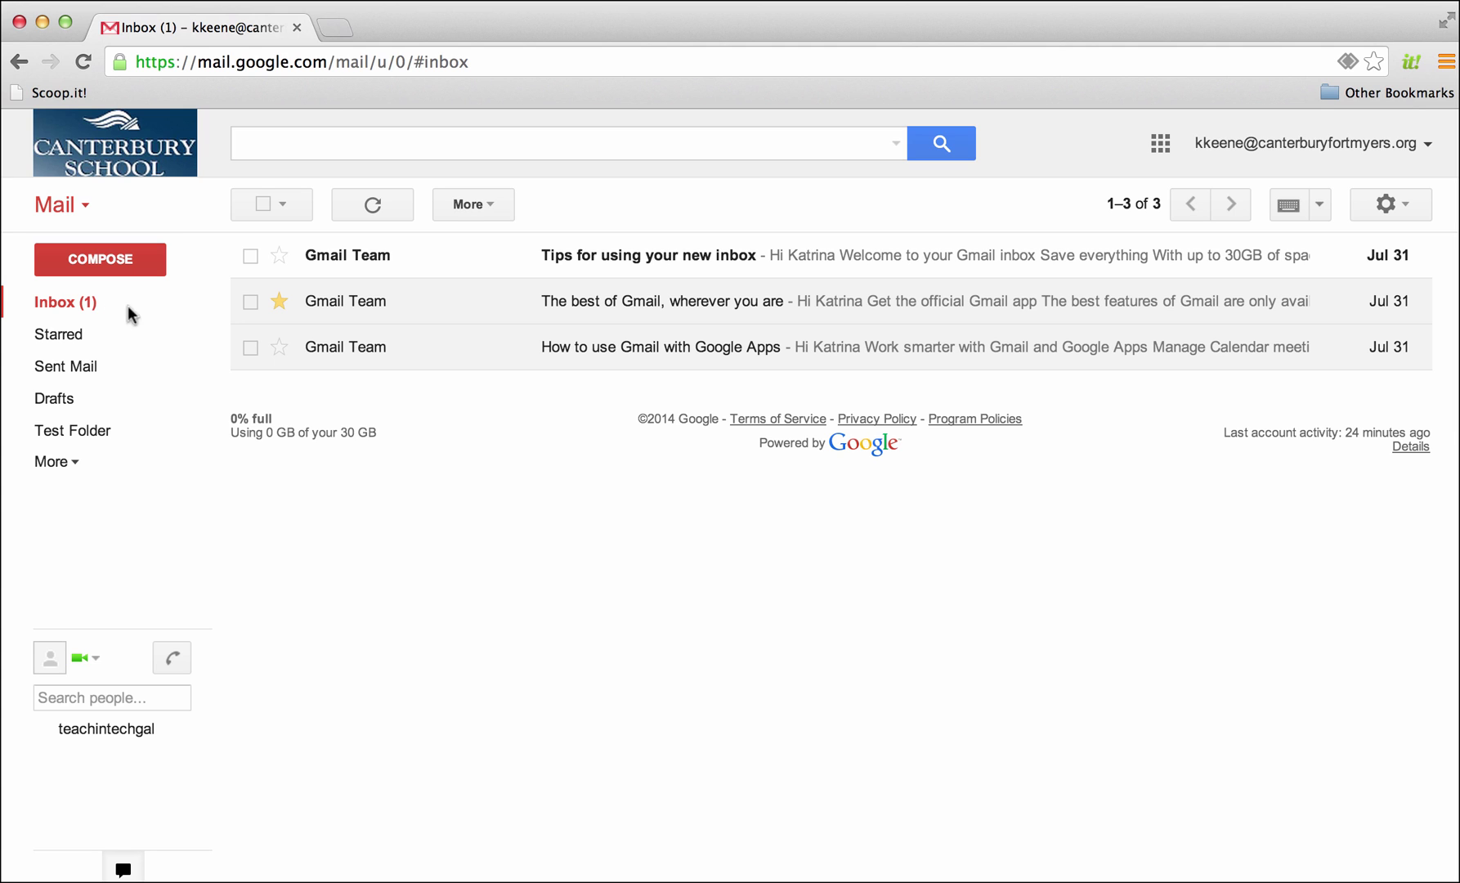
left_click(506, 356)
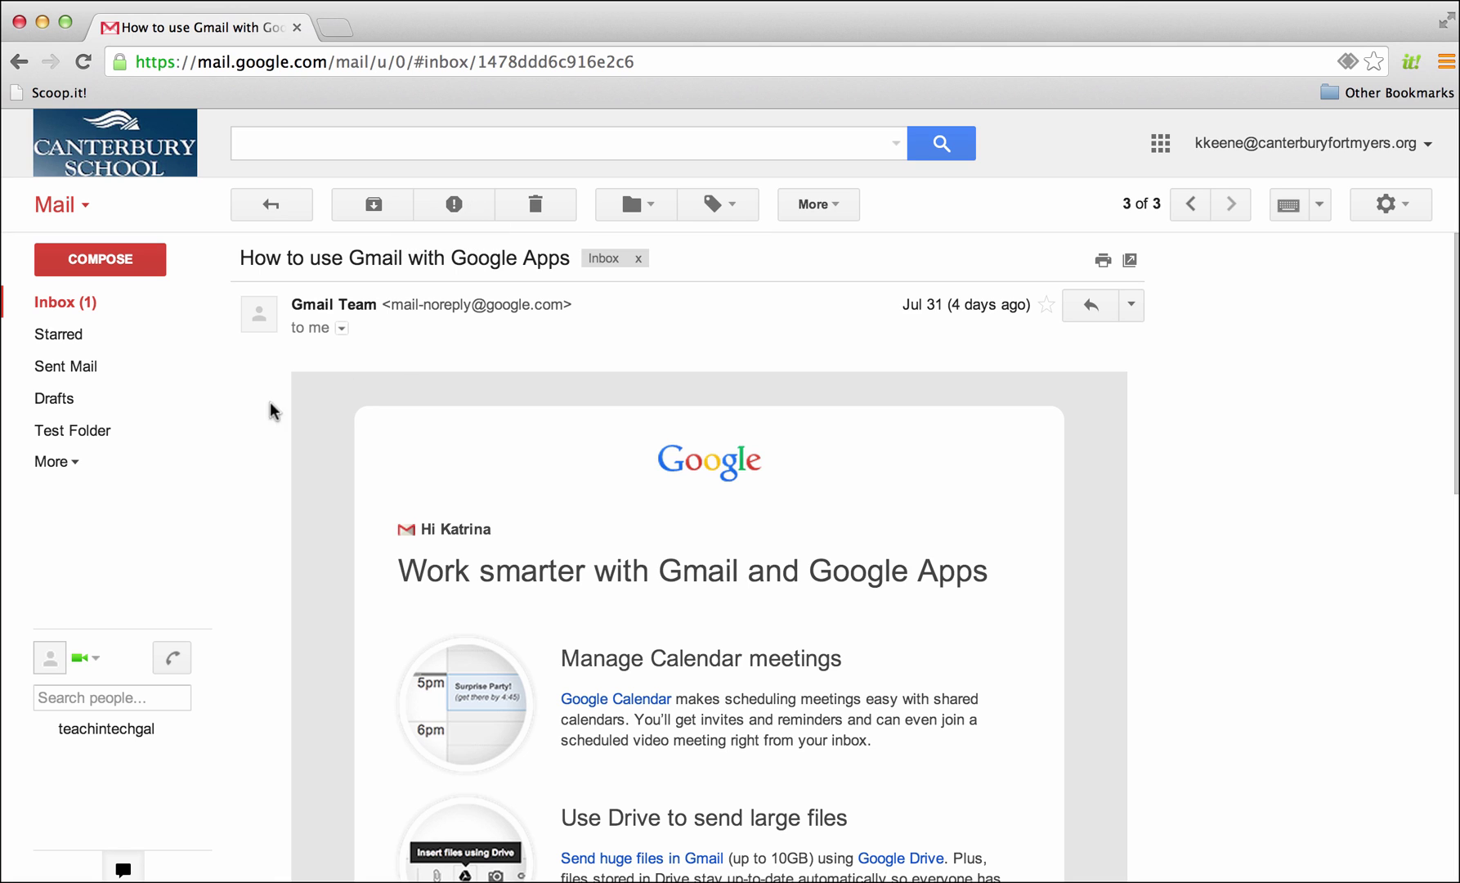
View the empty Trash folder and drag the chat divider down to show more labels
left_click(62, 461)
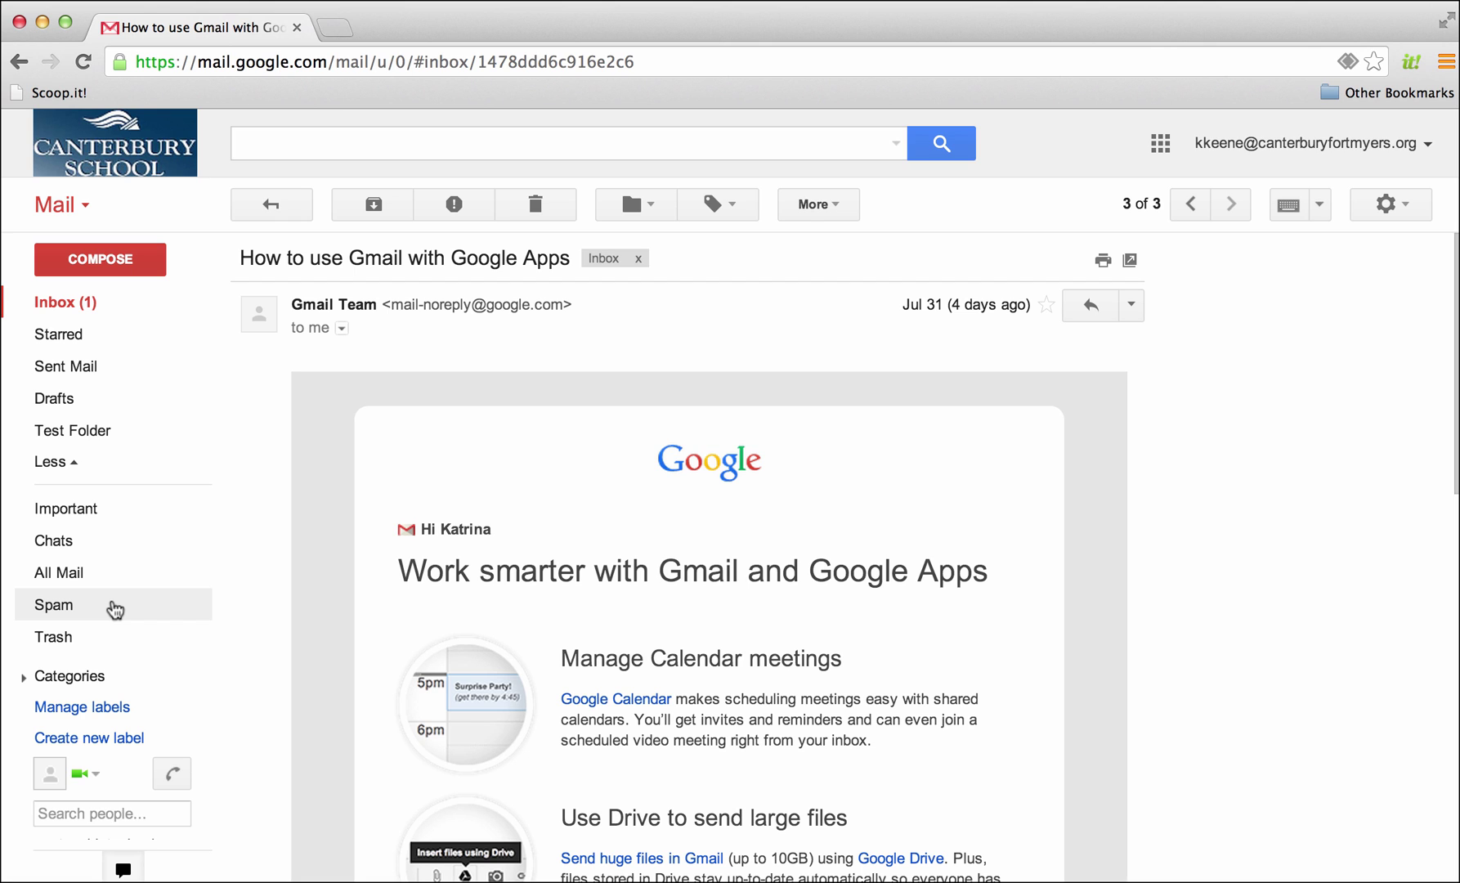
left_click(152, 643)
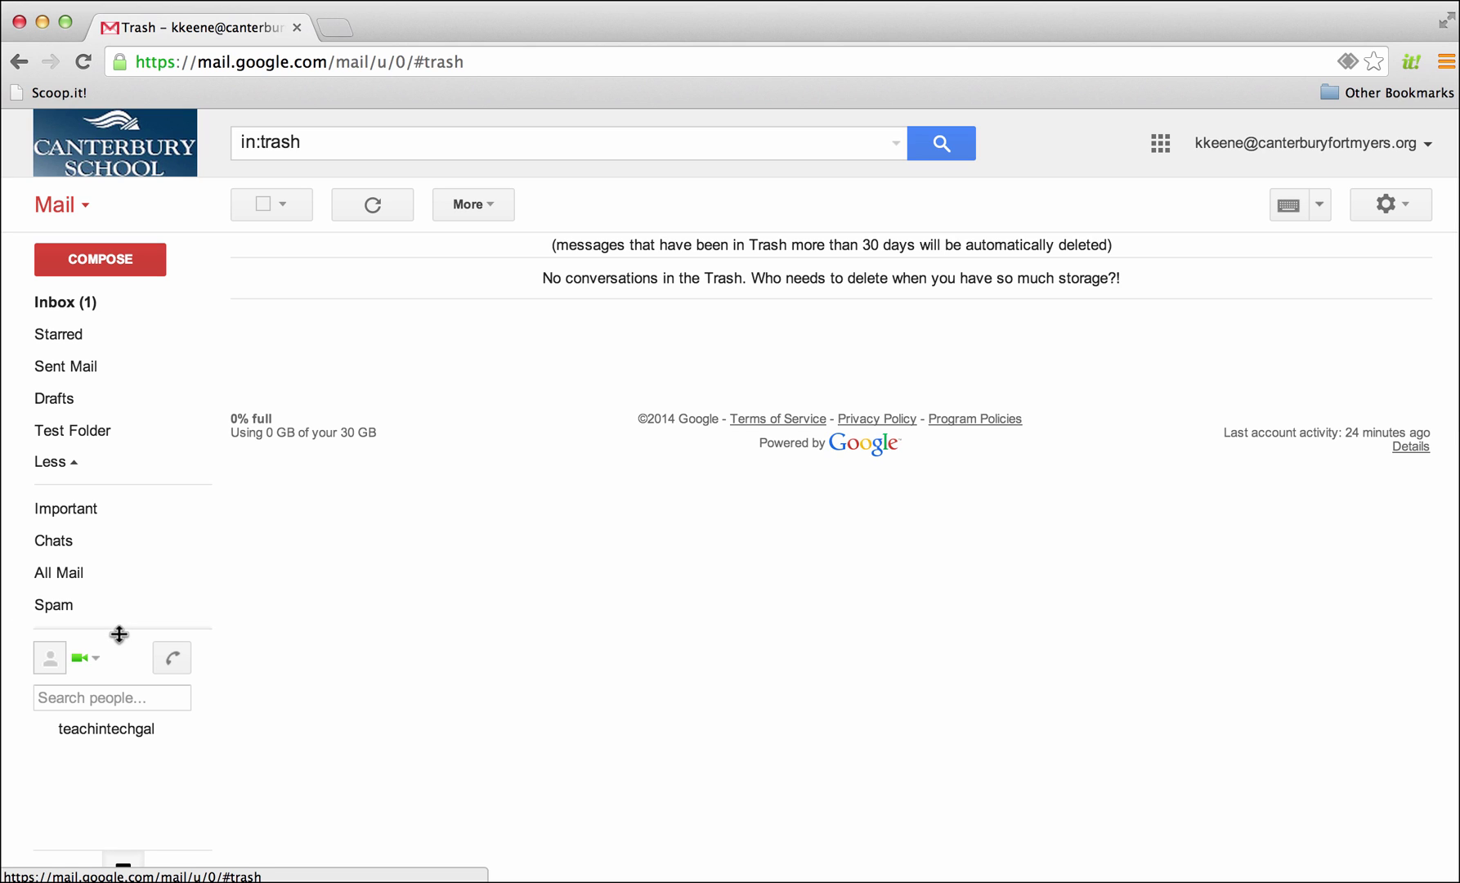
left_click_drag(118, 634, 115, 752)
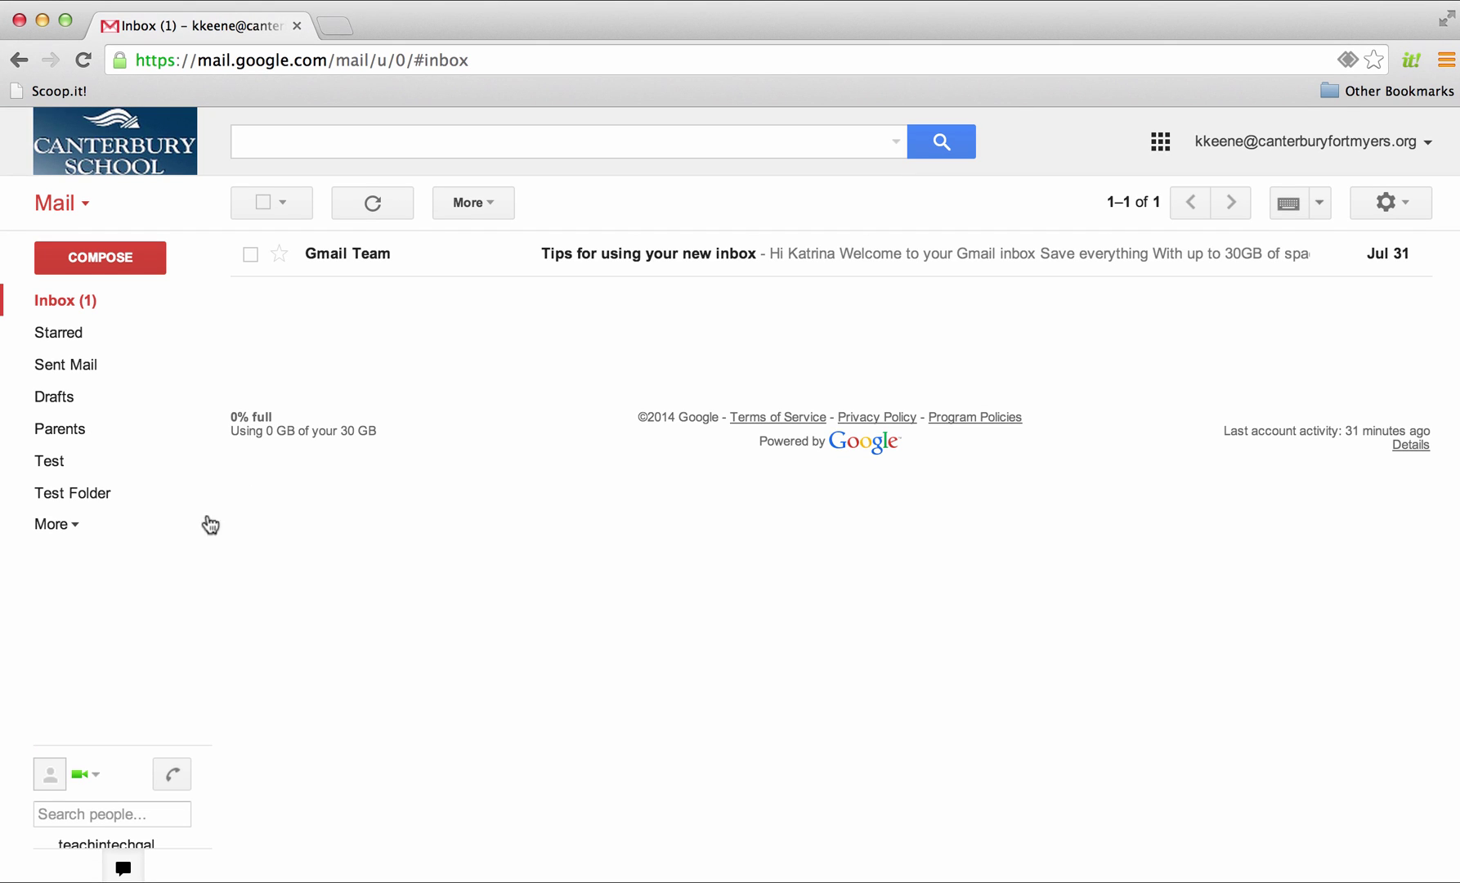
Move the Trash label up to sit just below Drafts, then return to the Inbox
left_click(51, 527)
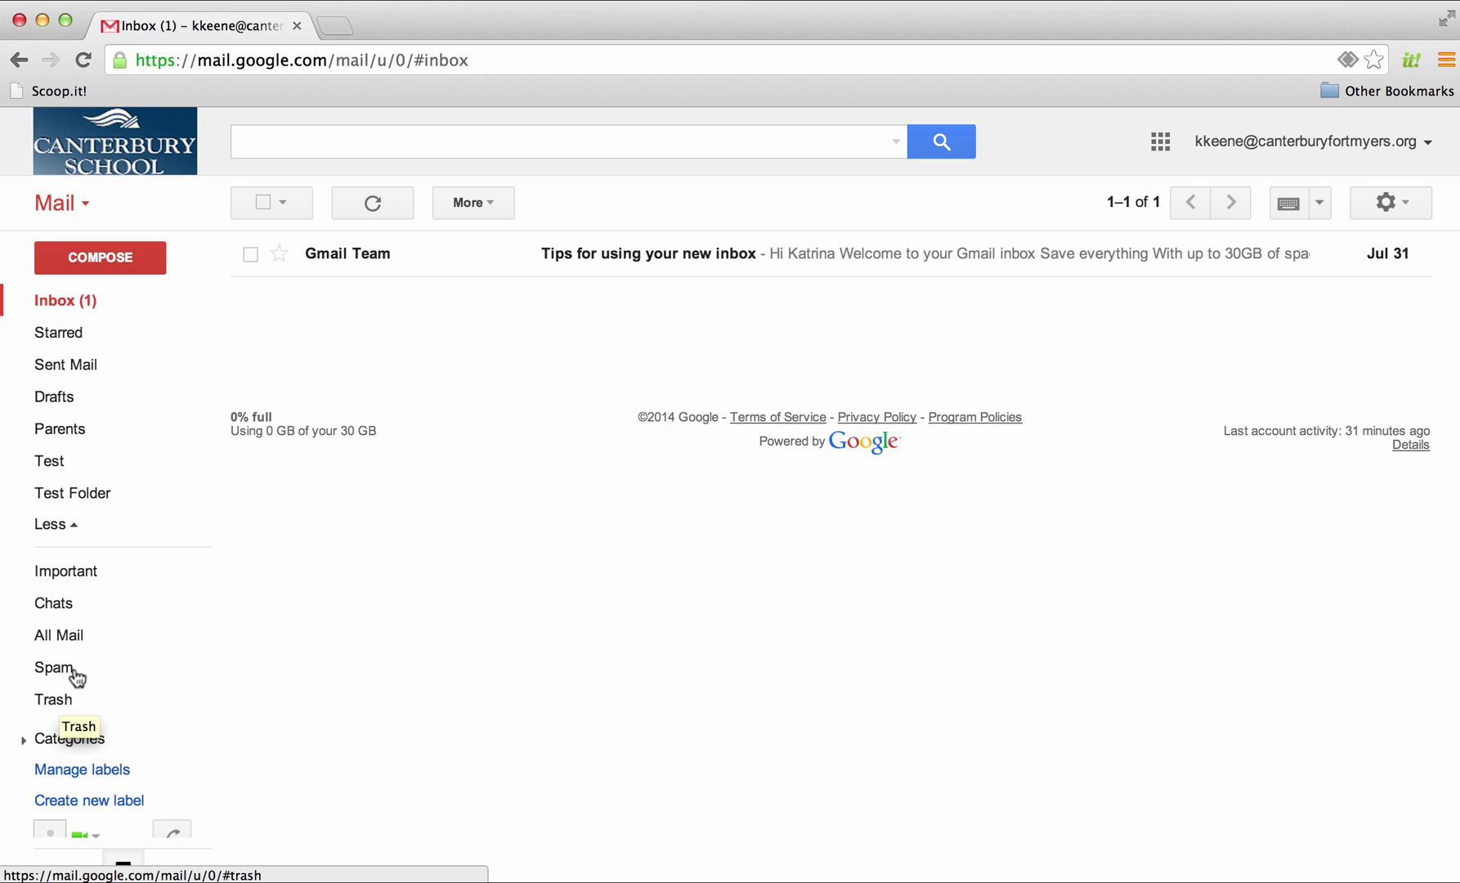
left_click(79, 530)
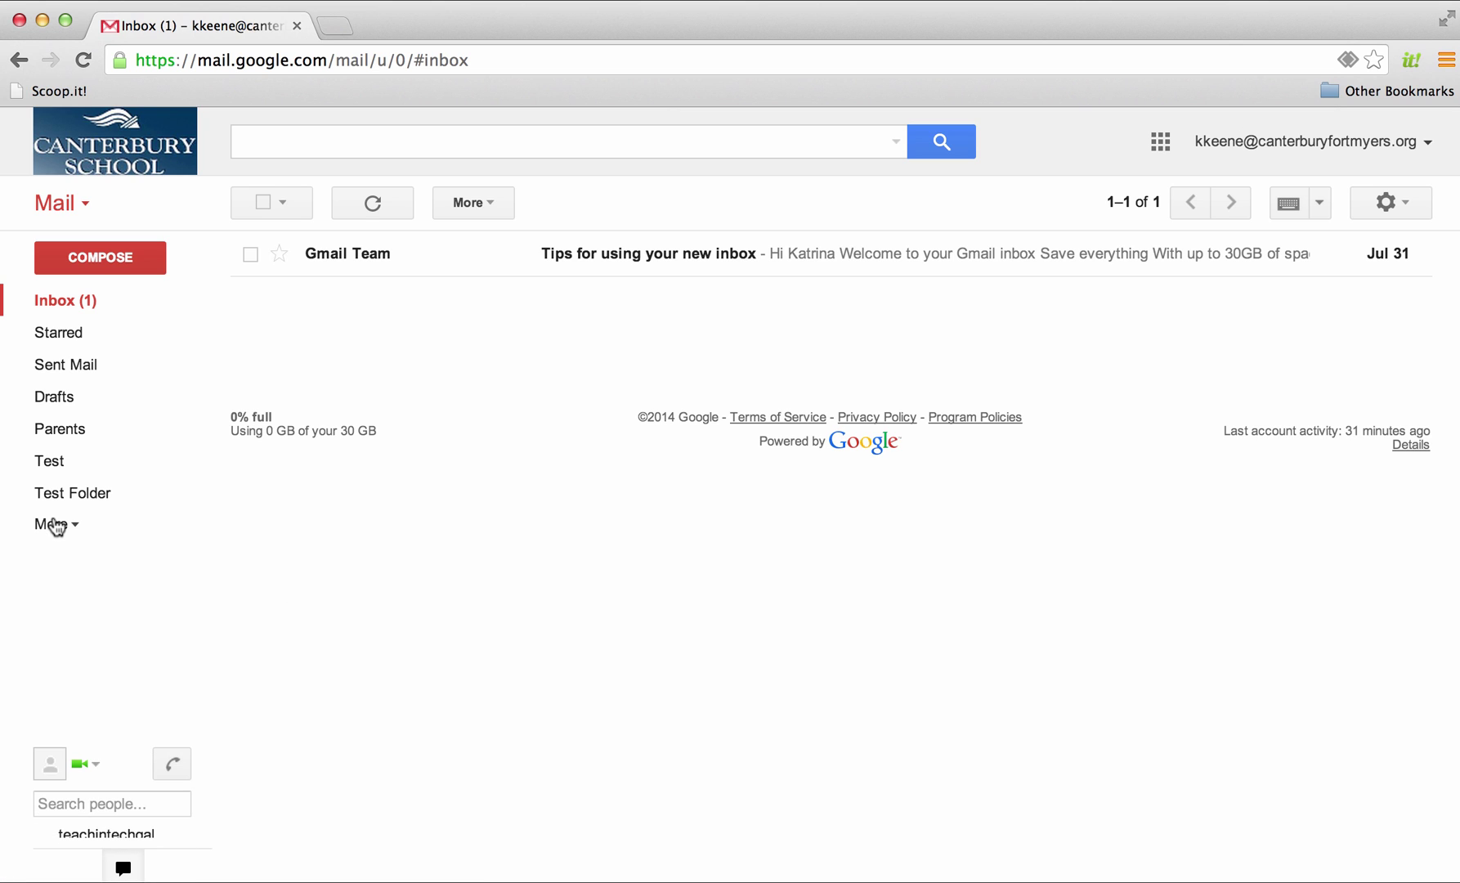
left_click(56, 526)
left_click(55, 526)
left_click(56, 526)
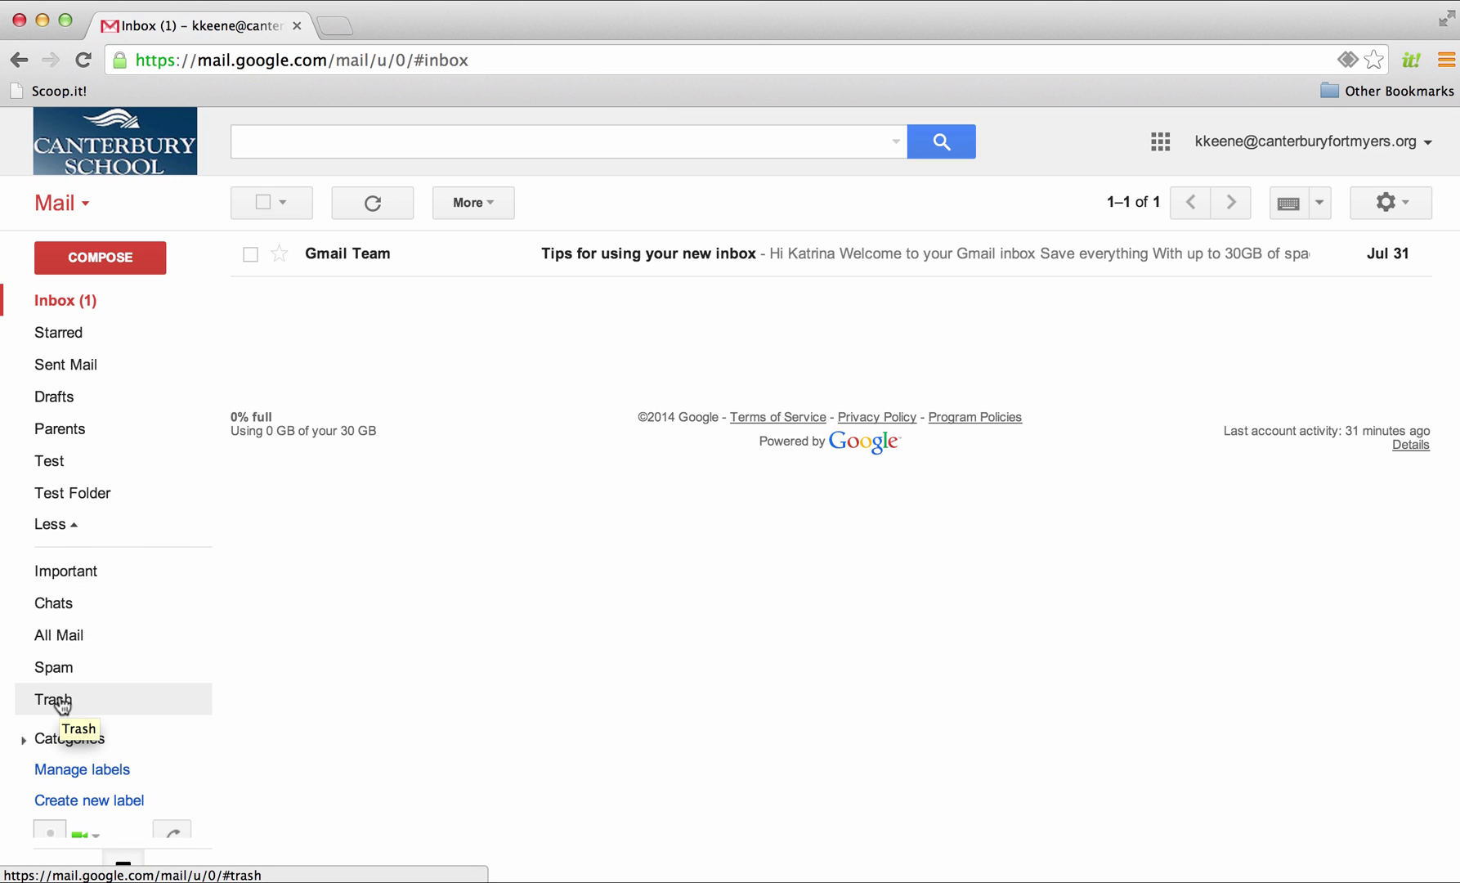
left_click_drag(63, 705, 45, 415)
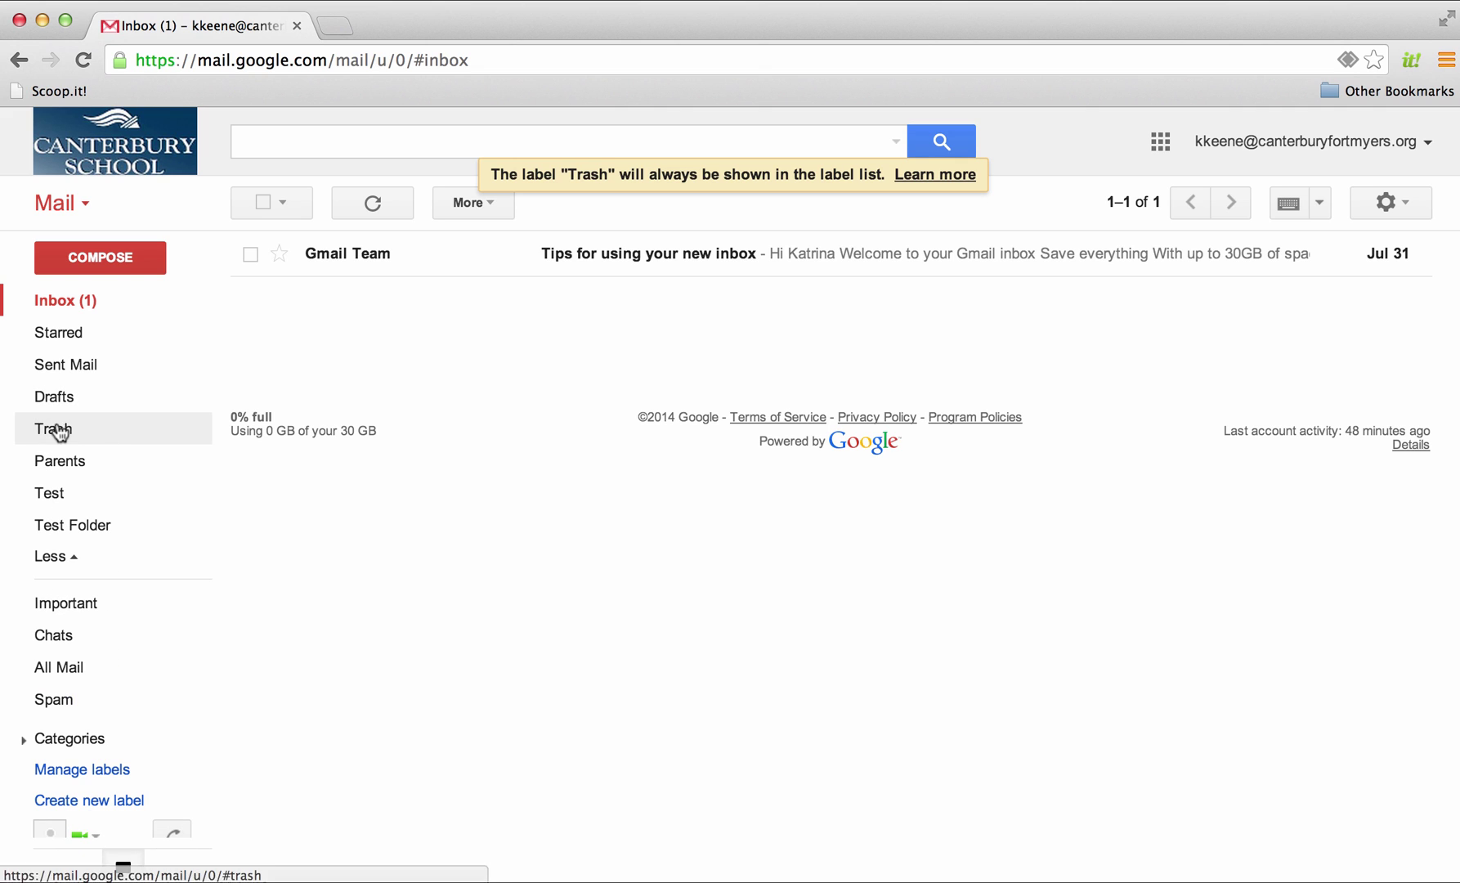
left_click_drag(56, 433, 54, 504)
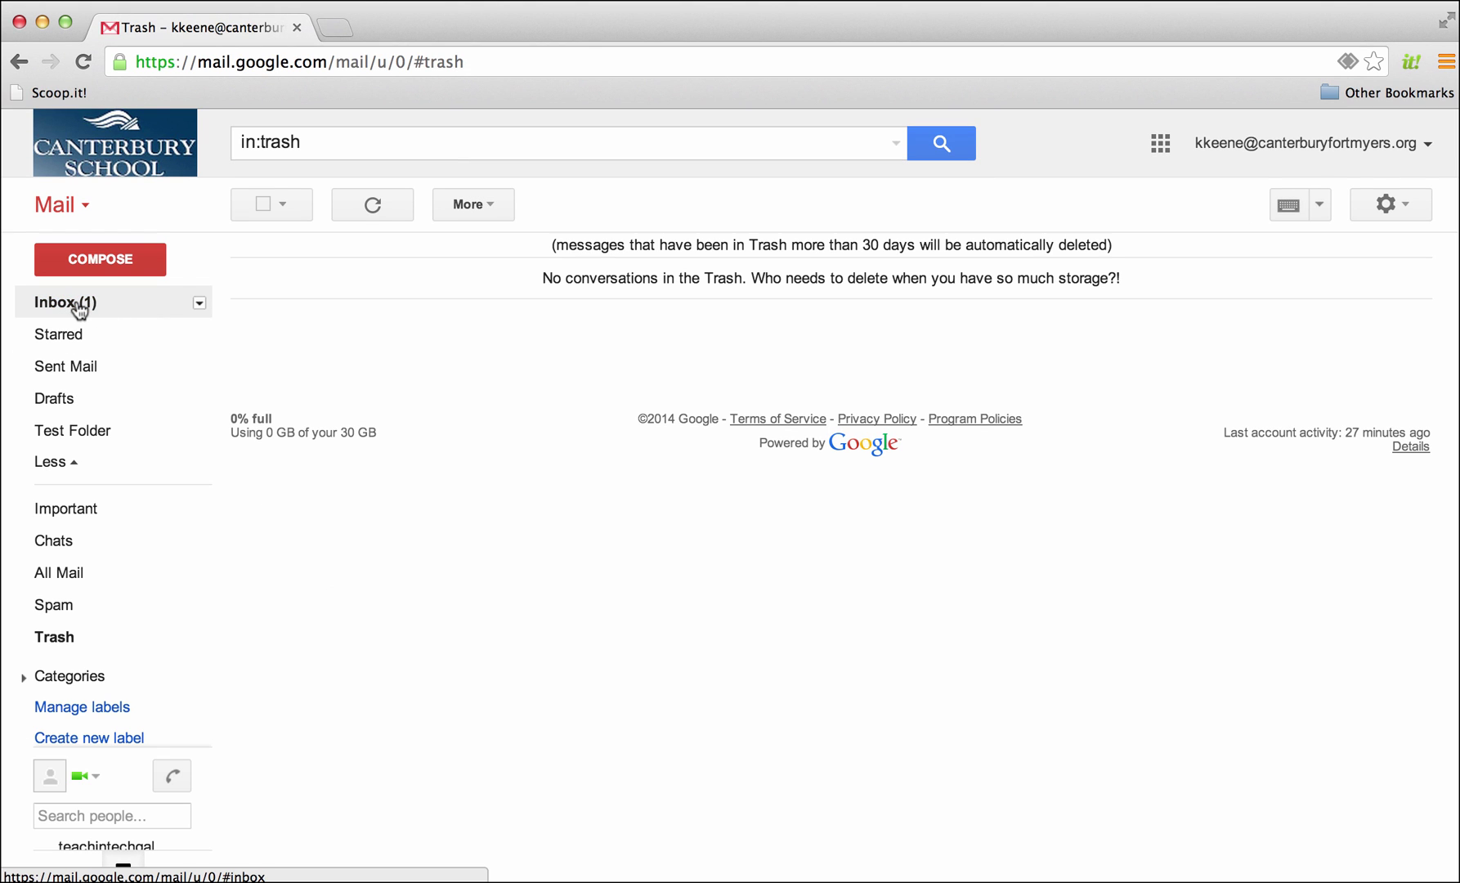
left_click(79, 309)
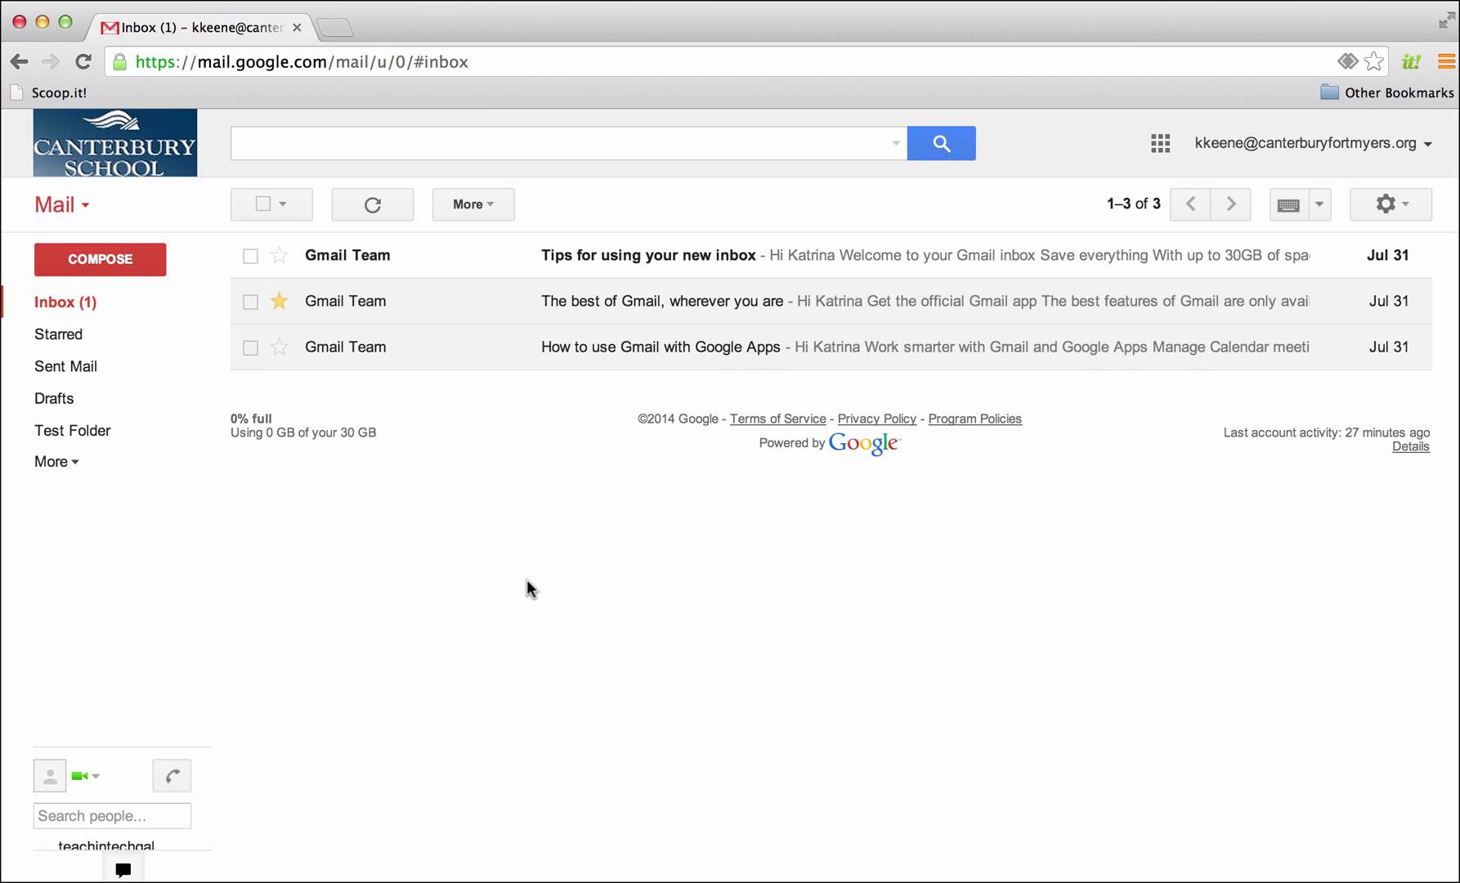
Move 'The best of Gmail, wherever you are' into a new Test label, view that label, then return to the inbox
left_click(520, 301)
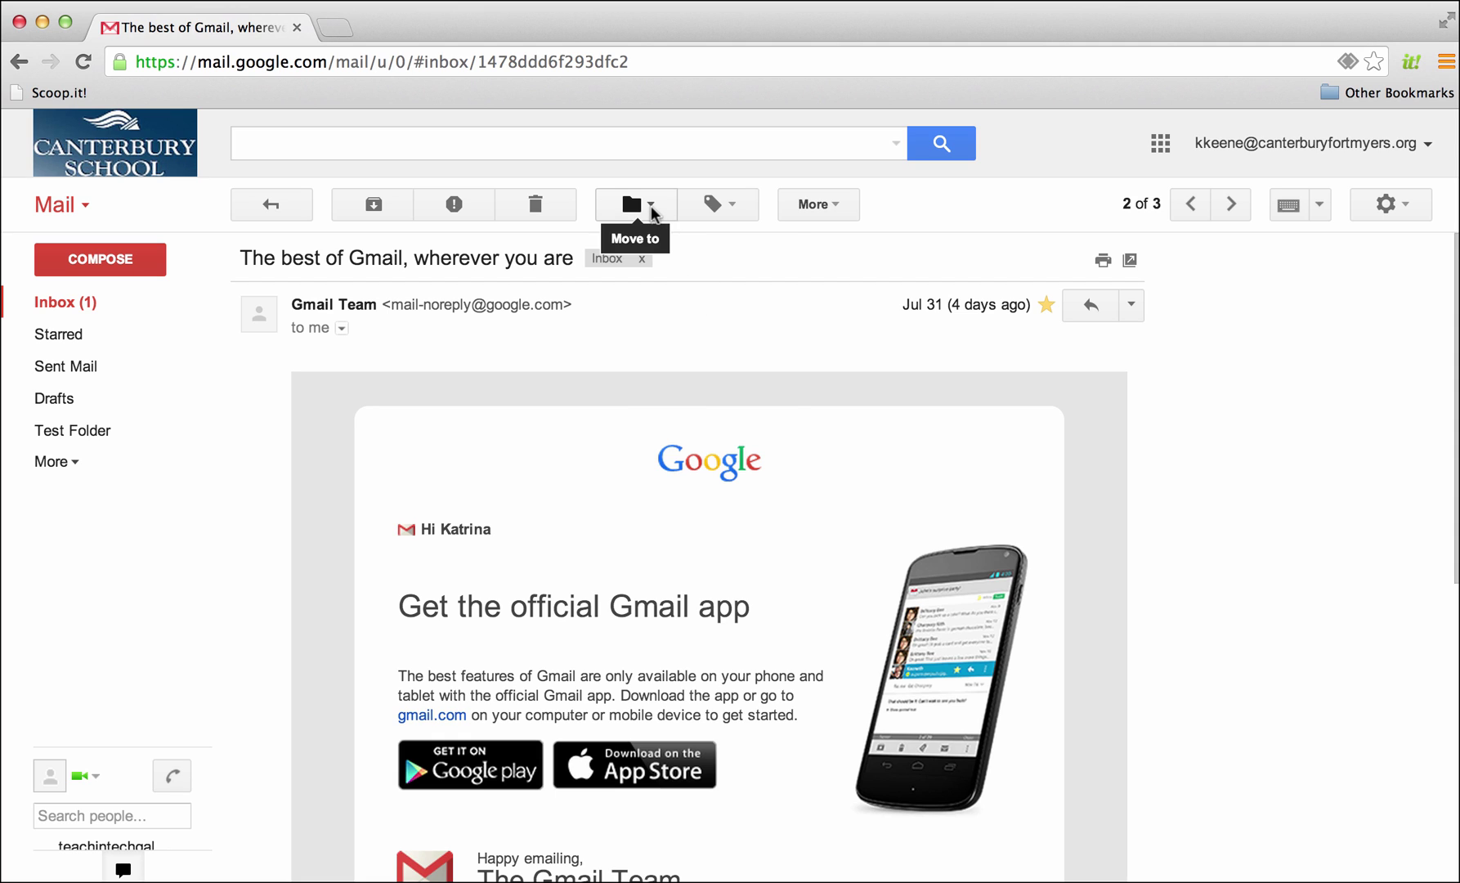
left_click(650, 205)
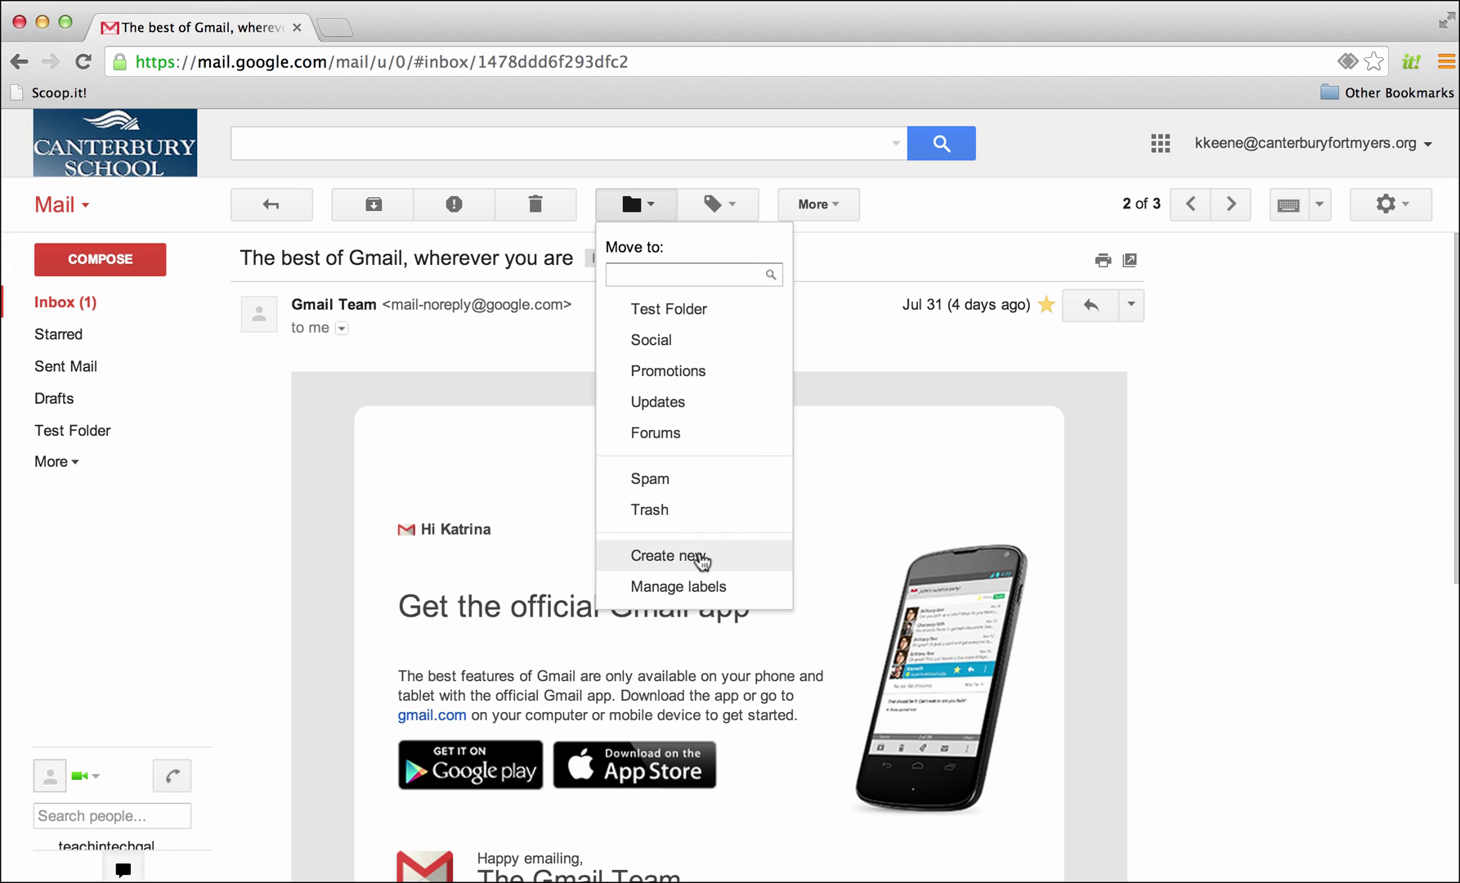
left_click(701, 558)
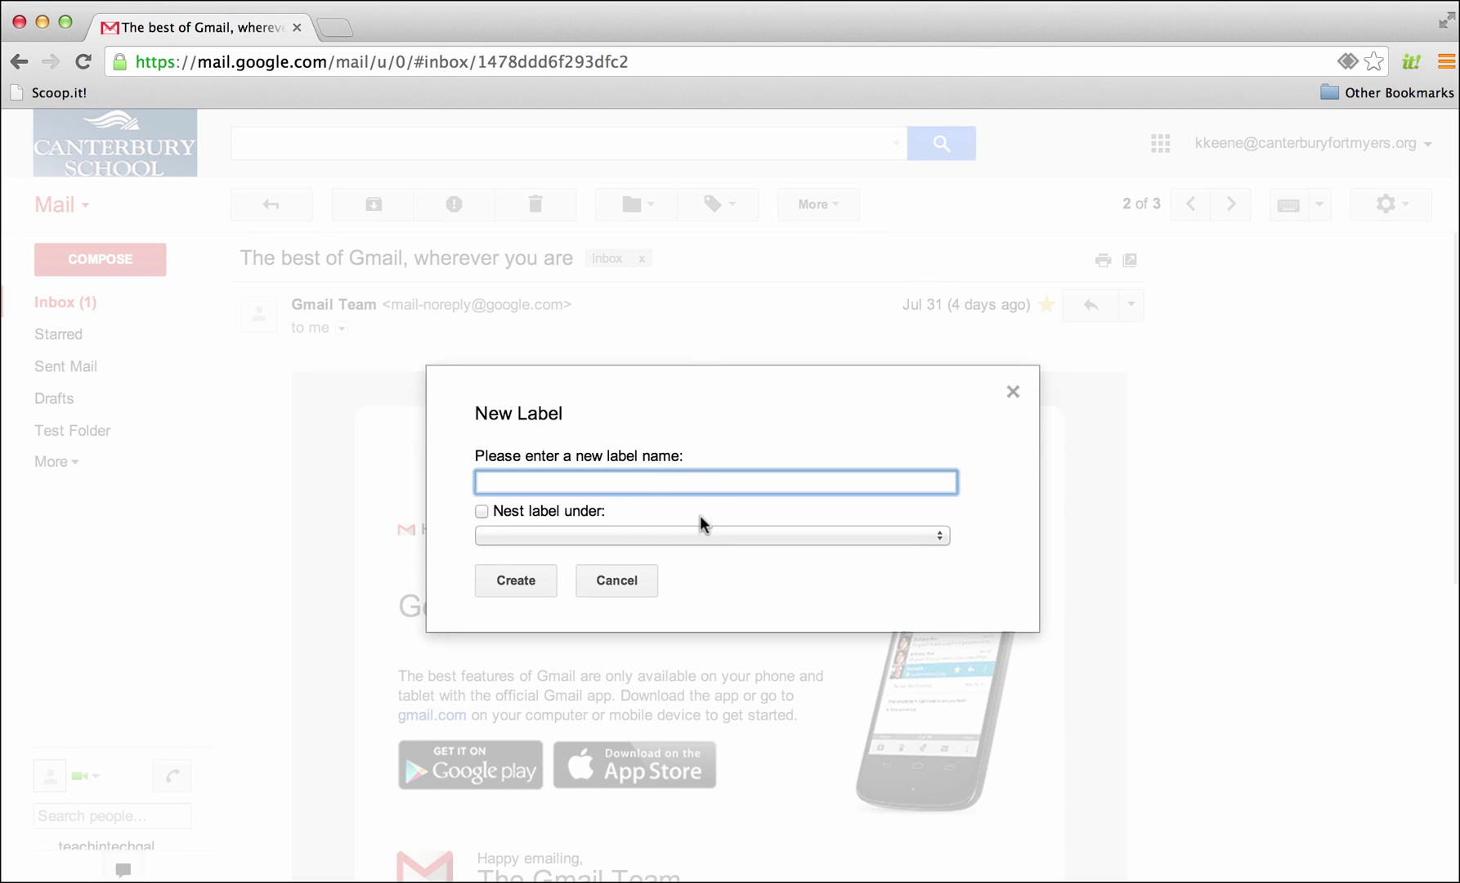
type("Test Folder")
left_click_drag(587, 484, 470, 486)
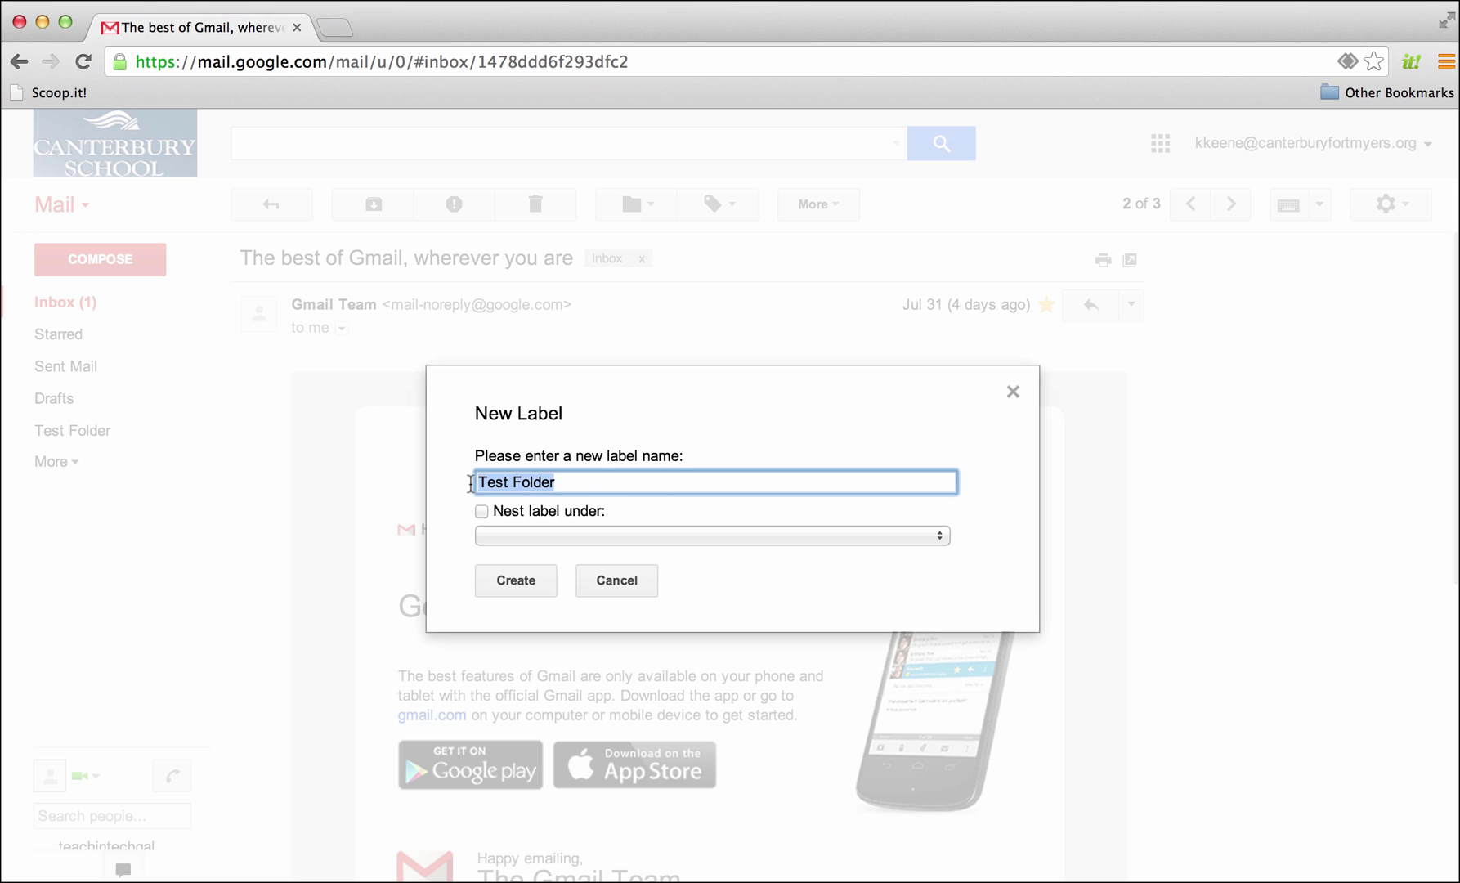
type("Test")
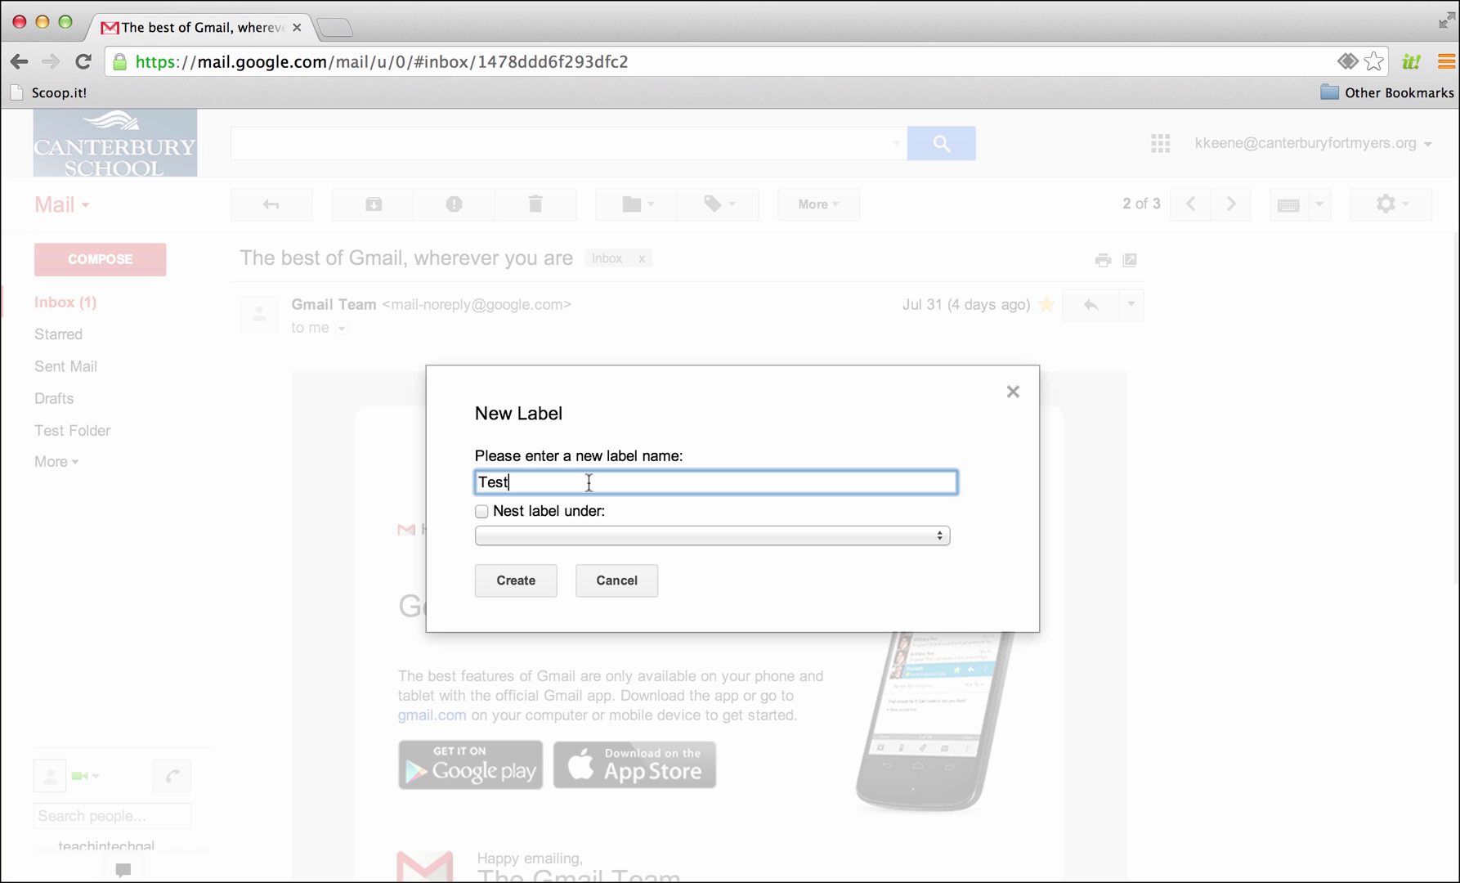
left_click(513, 580)
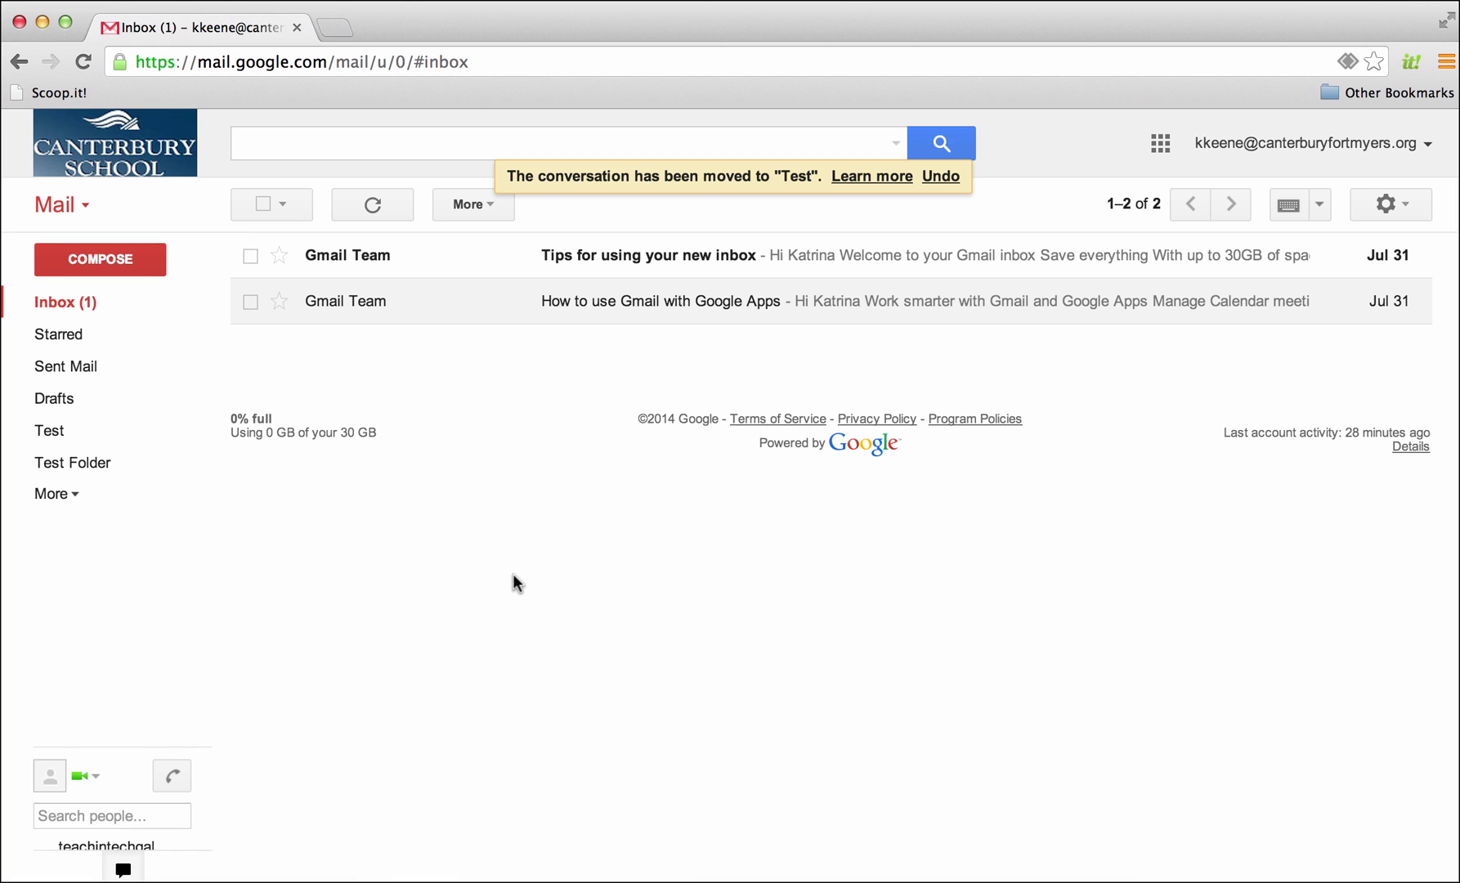
left_click(50, 431)
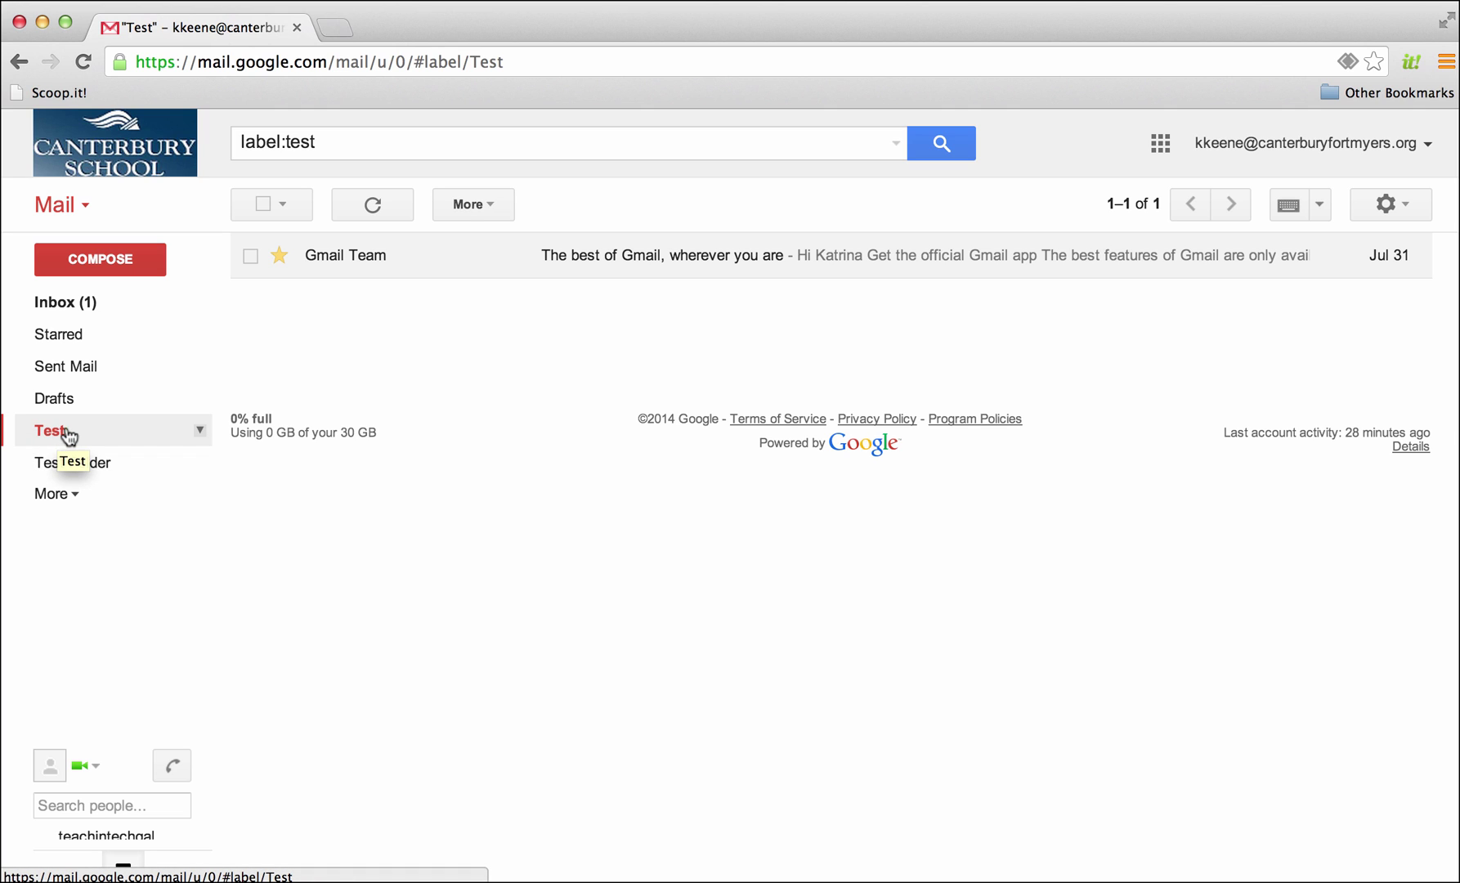
left_click(58, 302)
File 'How to use Gmail with Google Apps' under a newly created Parents label
left_click(597, 304)
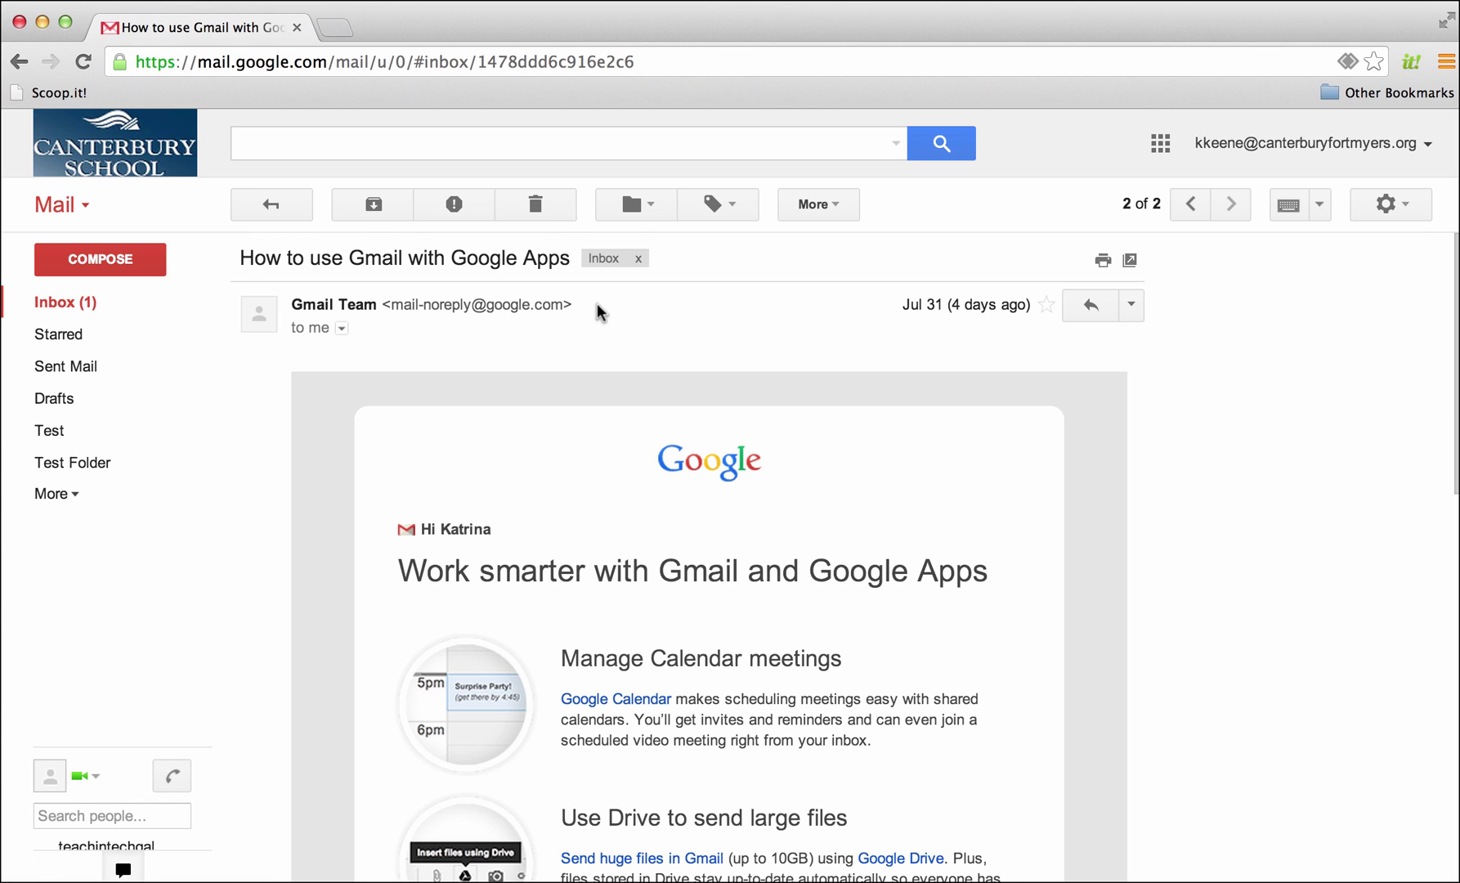
left_click(657, 204)
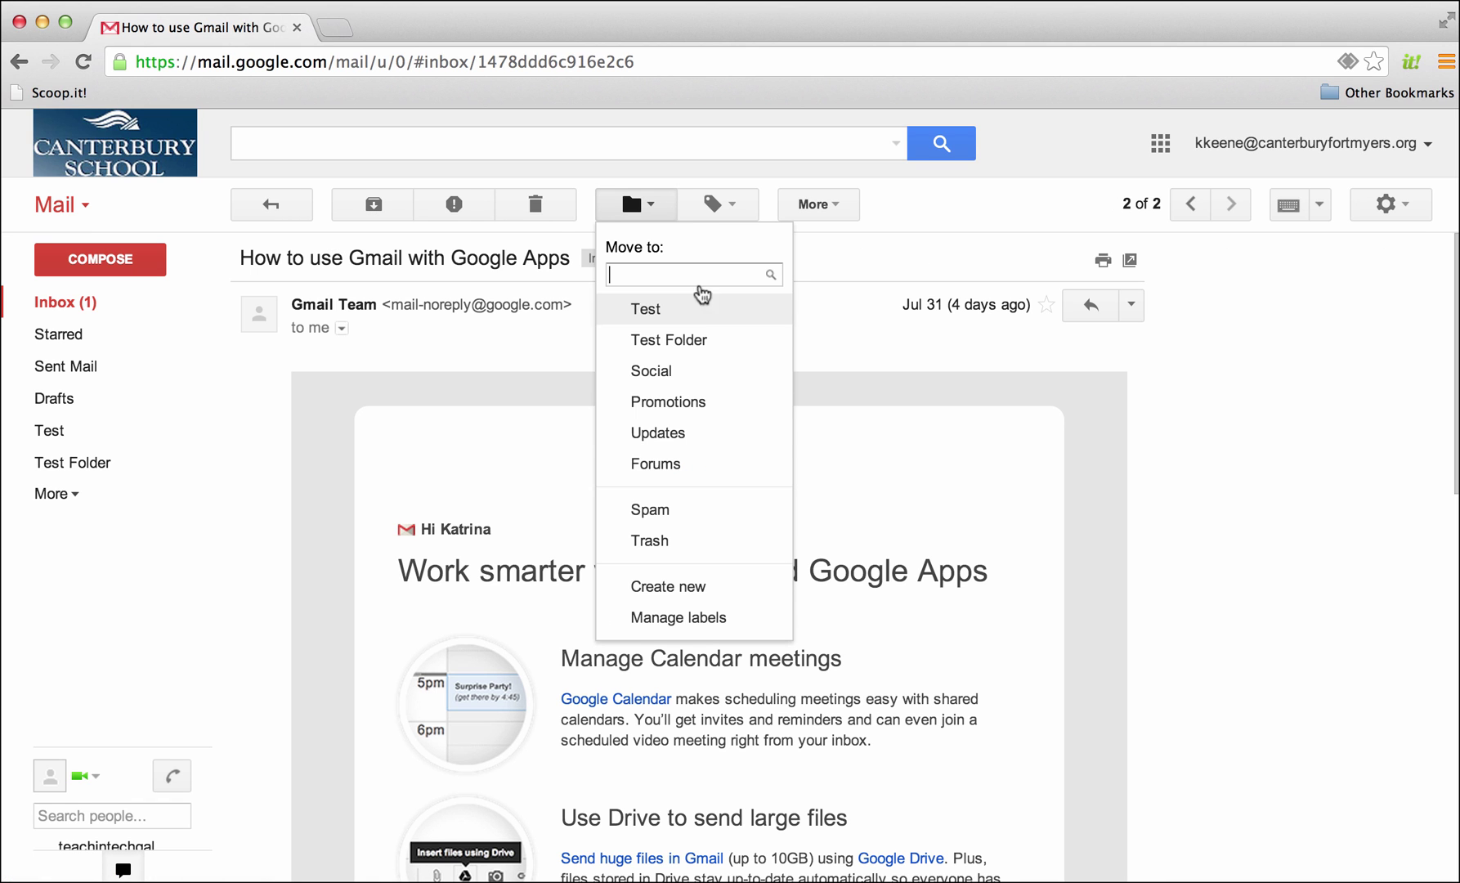
left_click(701, 589)
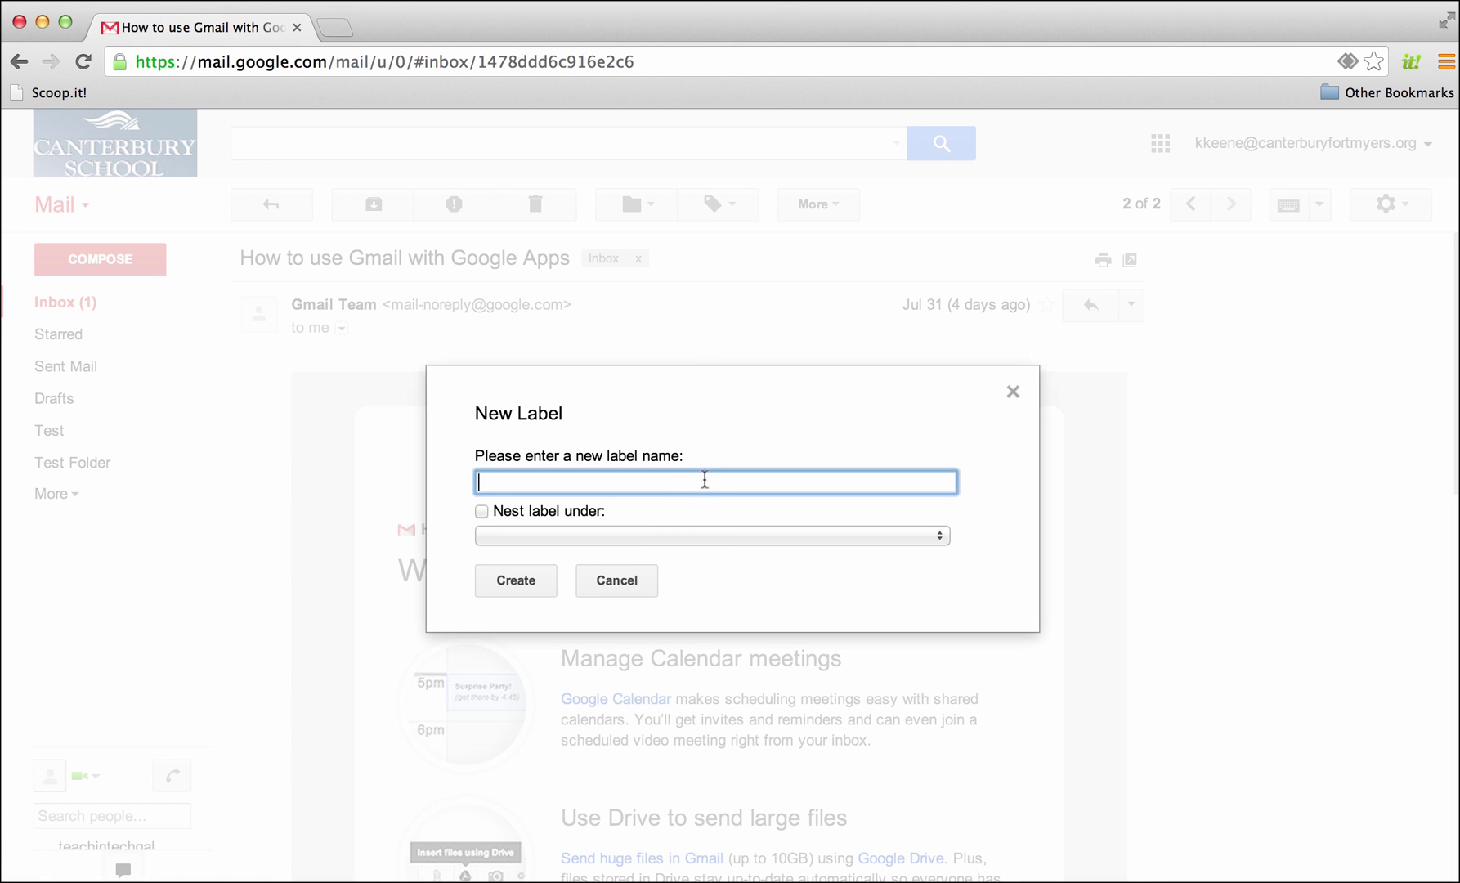
type("Parents")
left_click(511, 577)
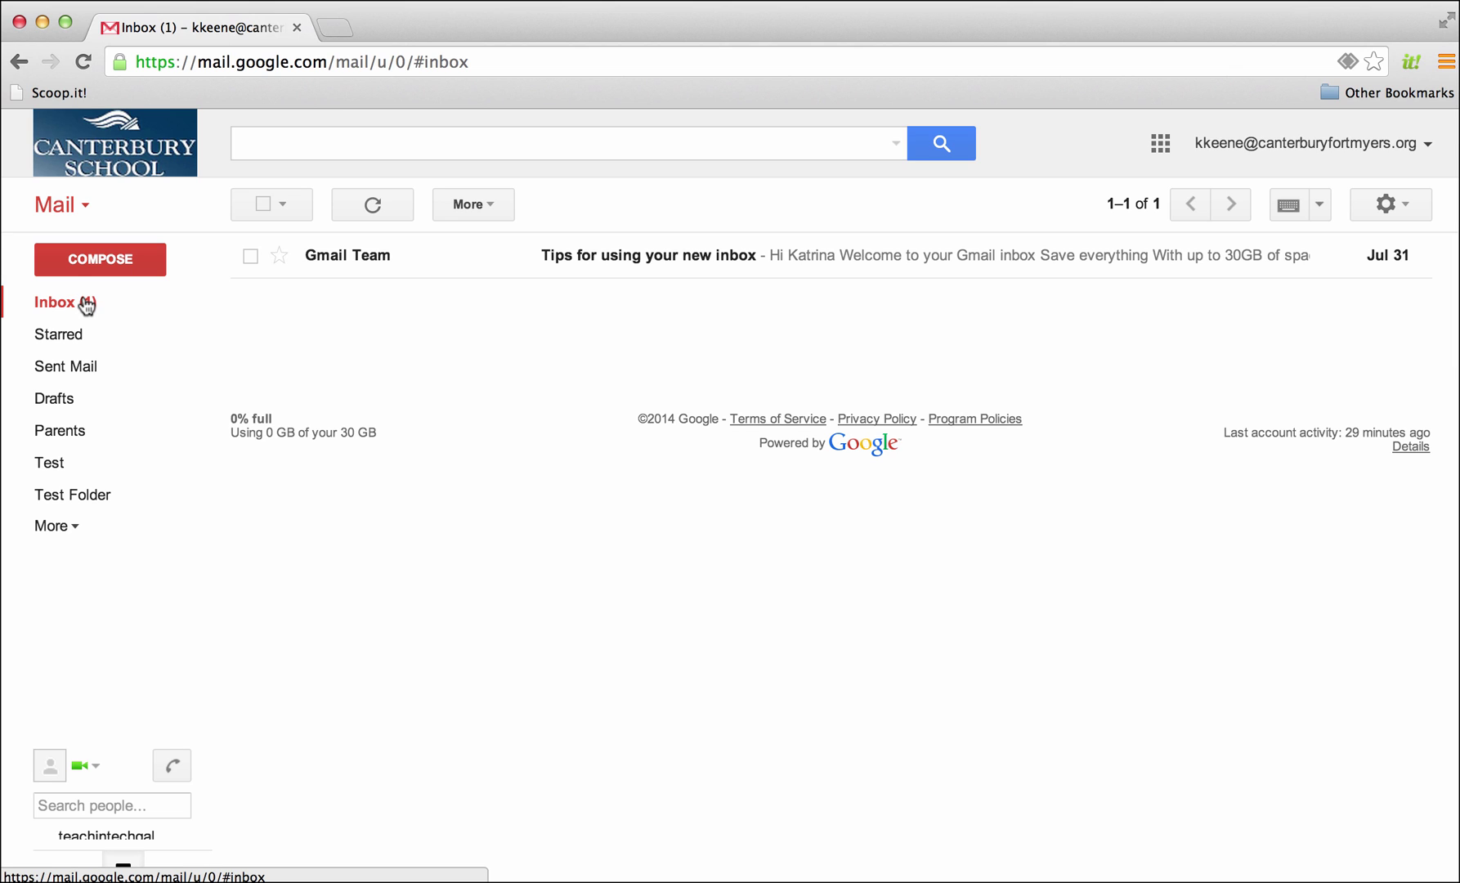
Switch to Contacts, start a blank new contact, and view the Most Contacted (1) group
left_click(70, 207)
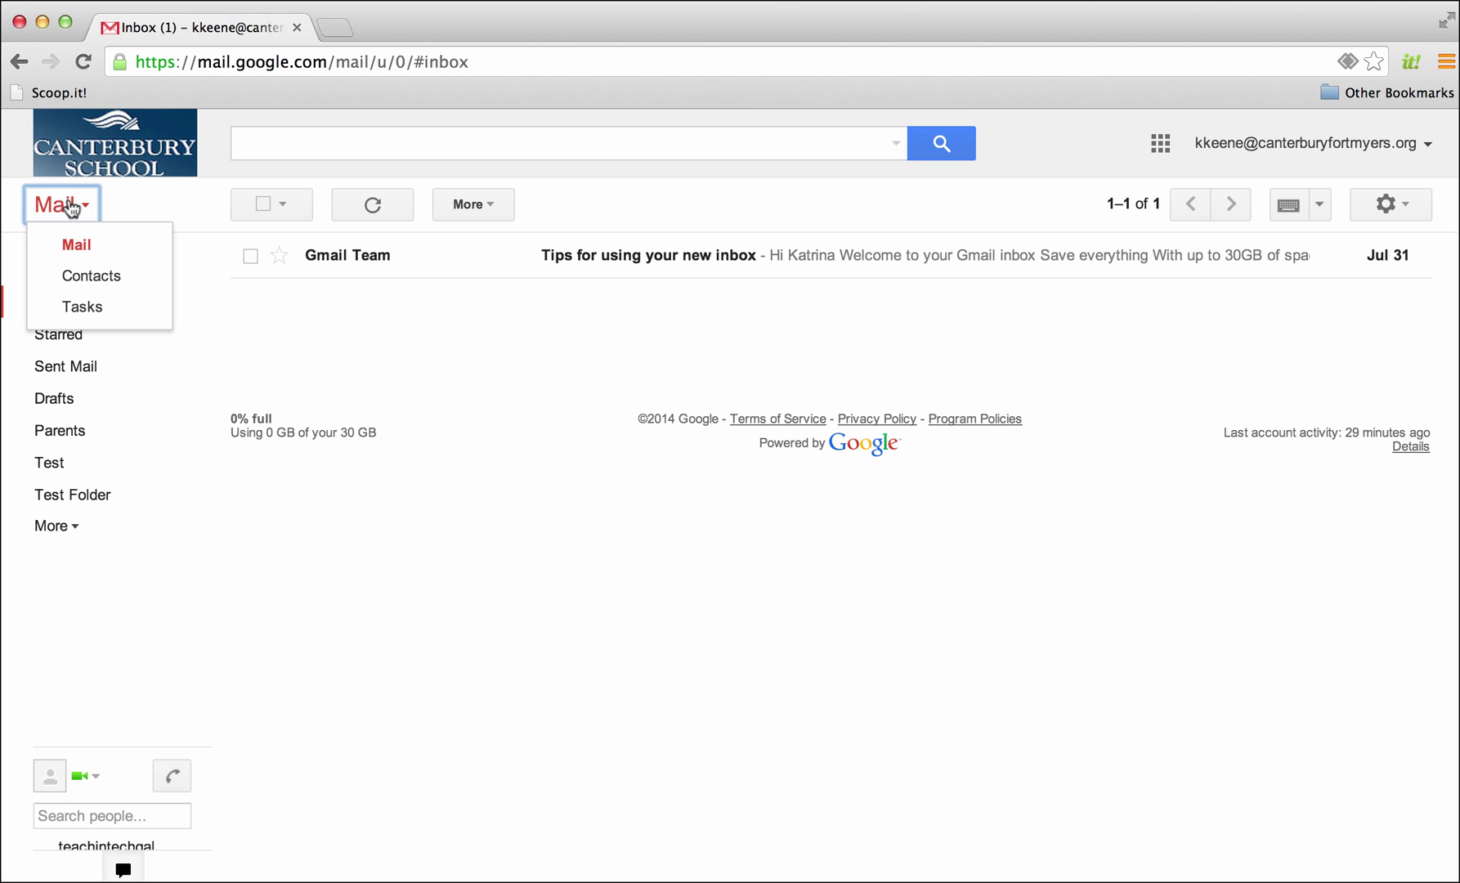
left_click(120, 279)
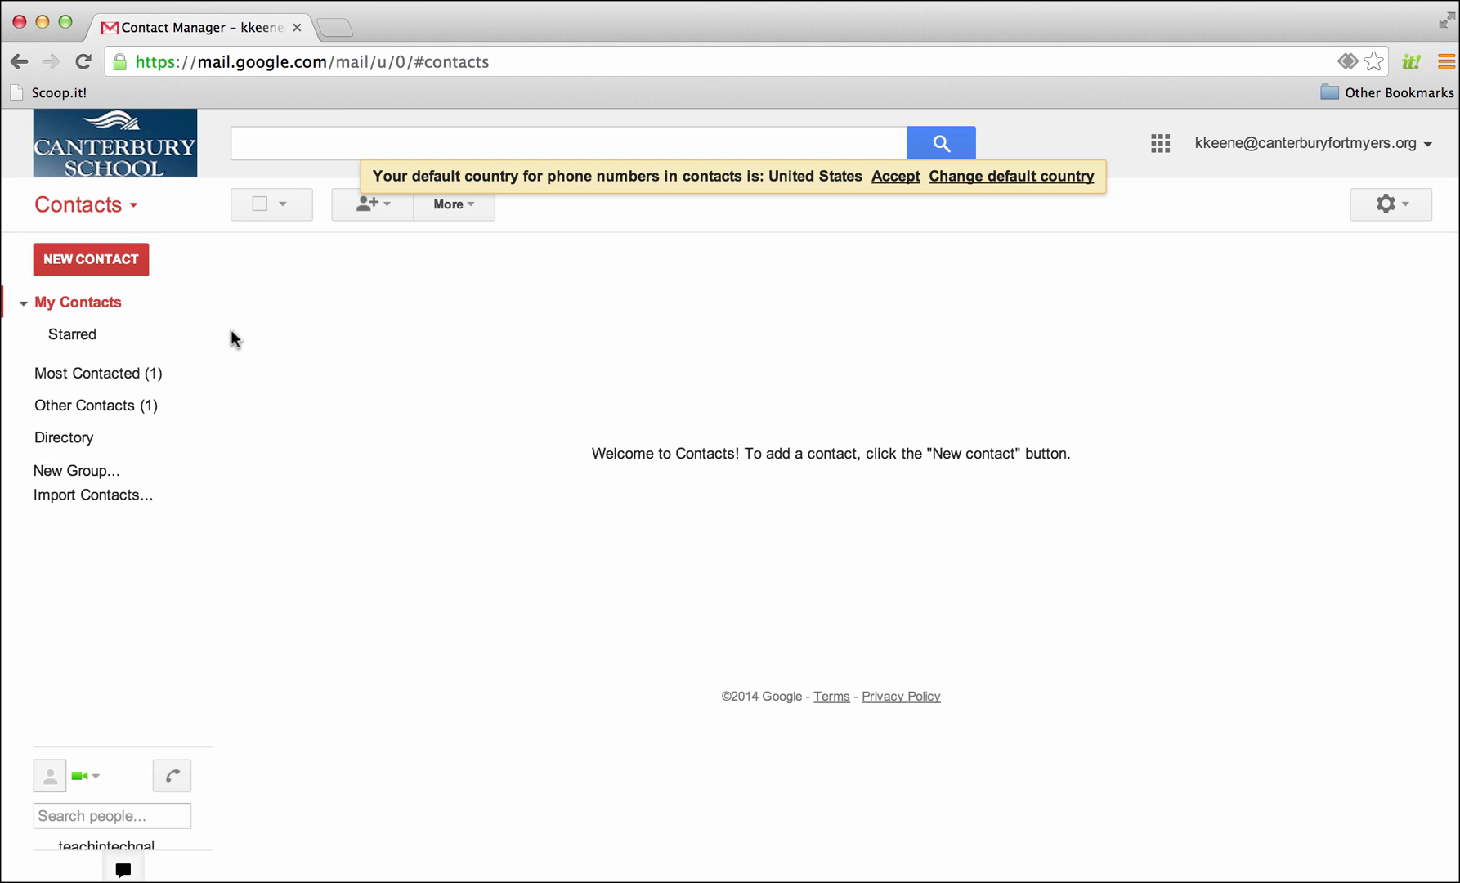
left_click(97, 256)
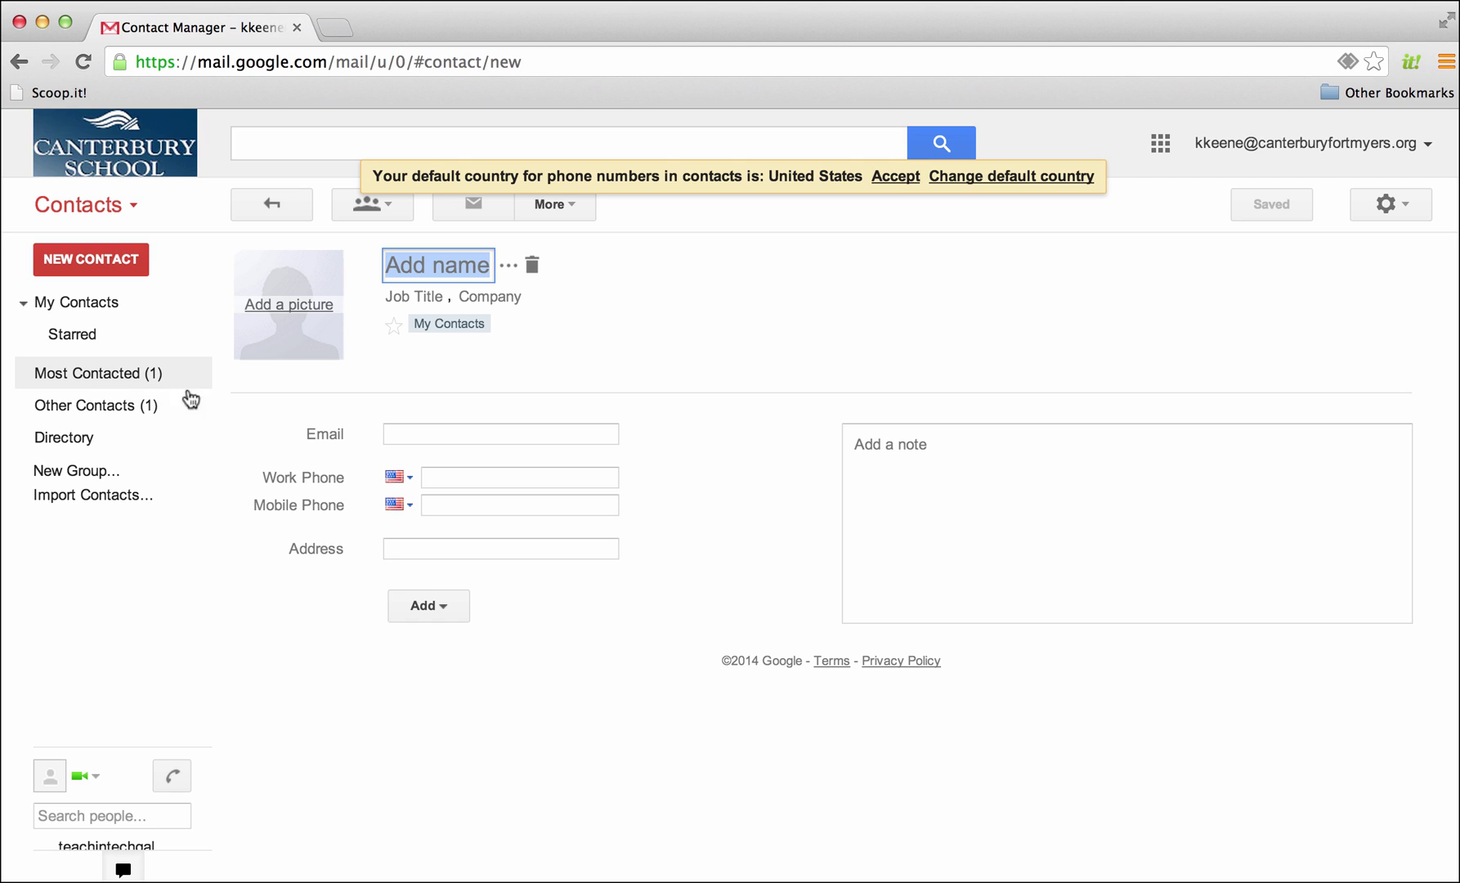
left_click(96, 378)
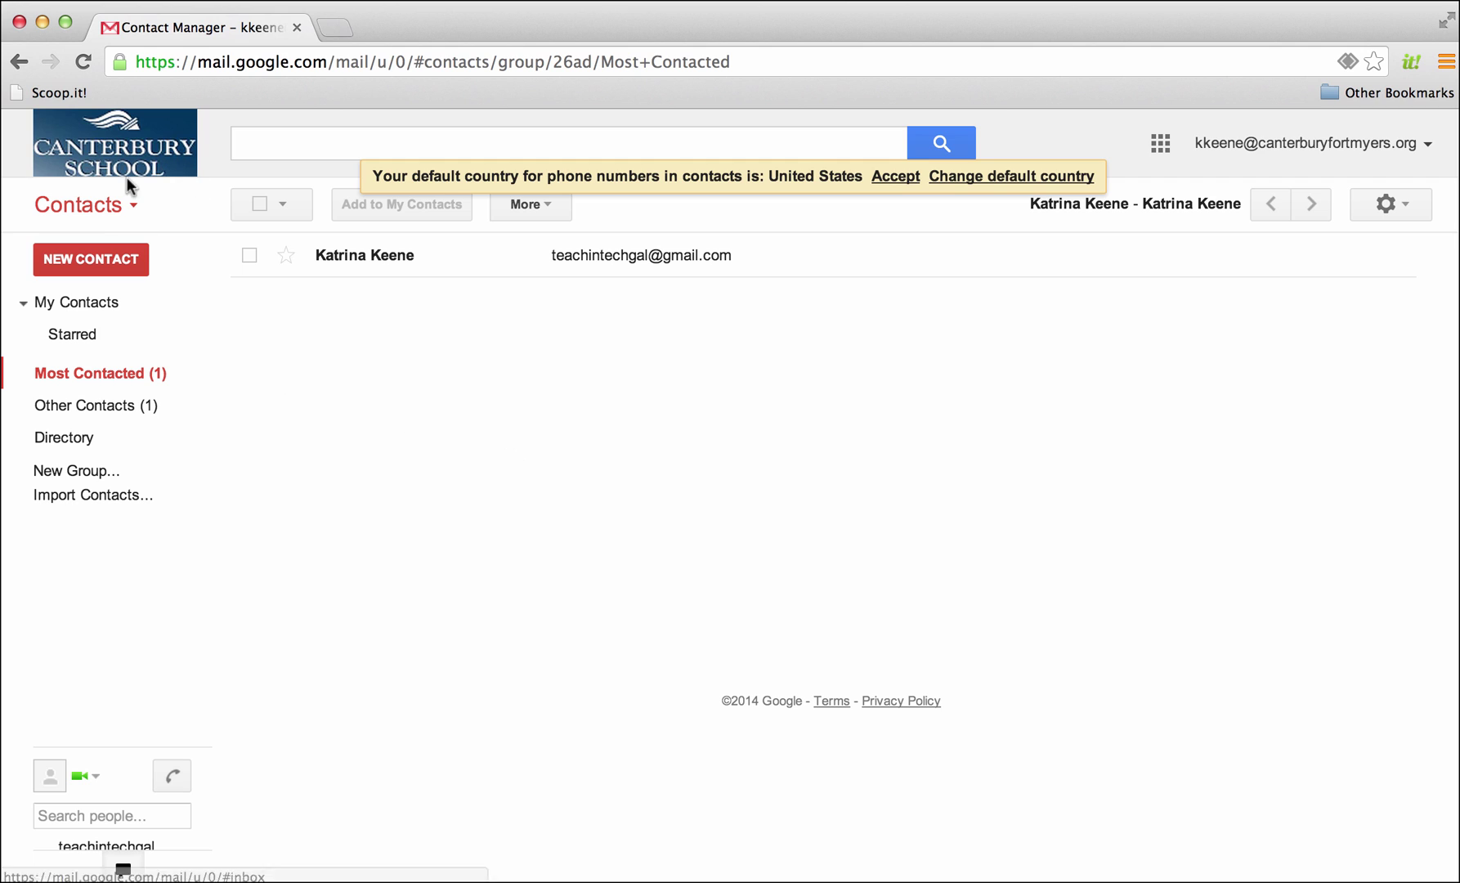
left_click(114, 204)
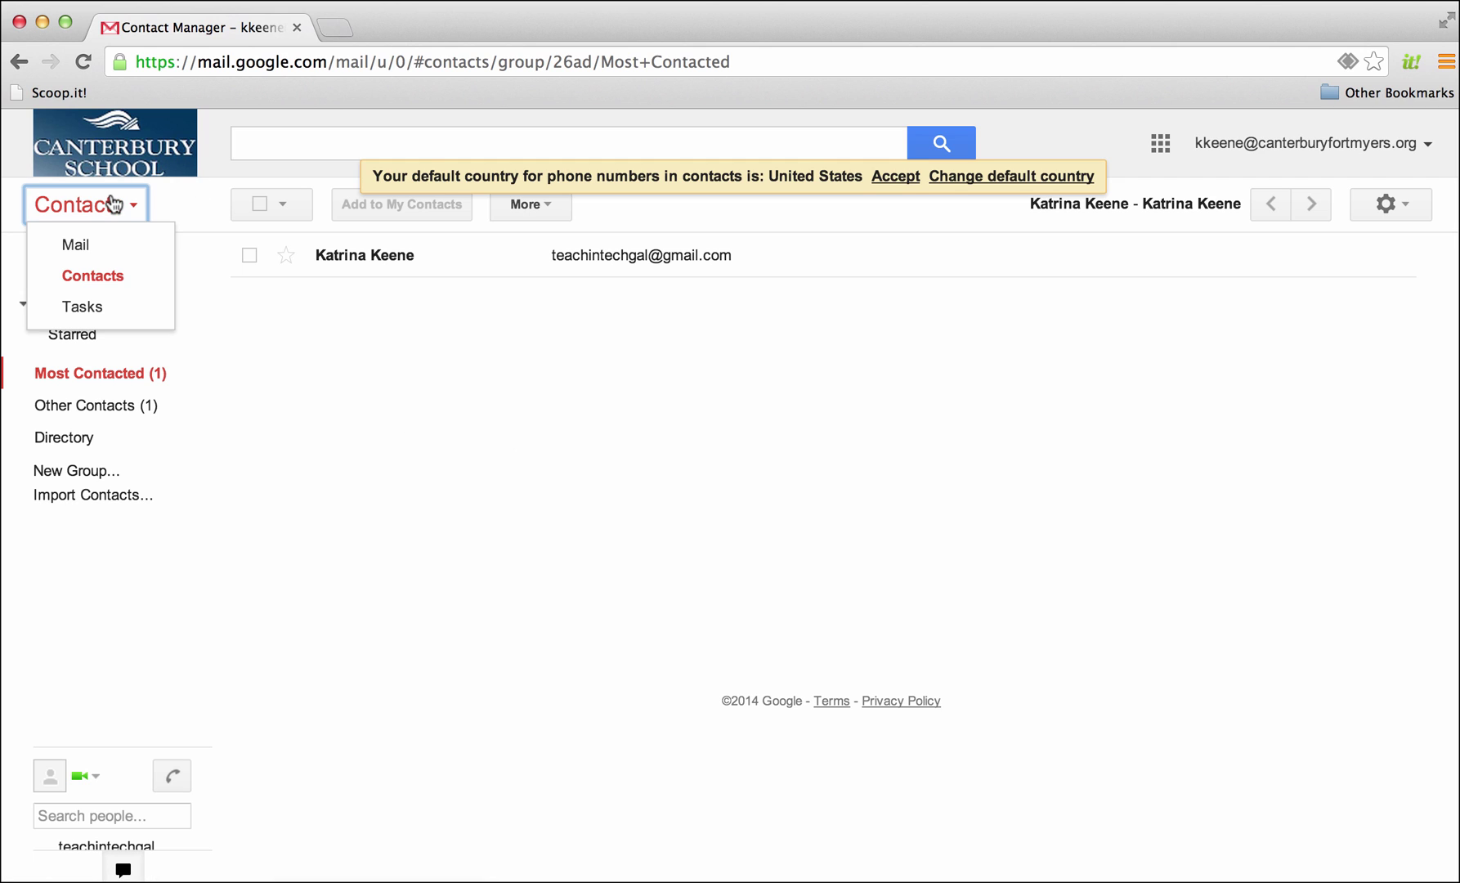
Add the task 'New Test Task', tick it complete, and close the Tasks panel
left_click(90, 306)
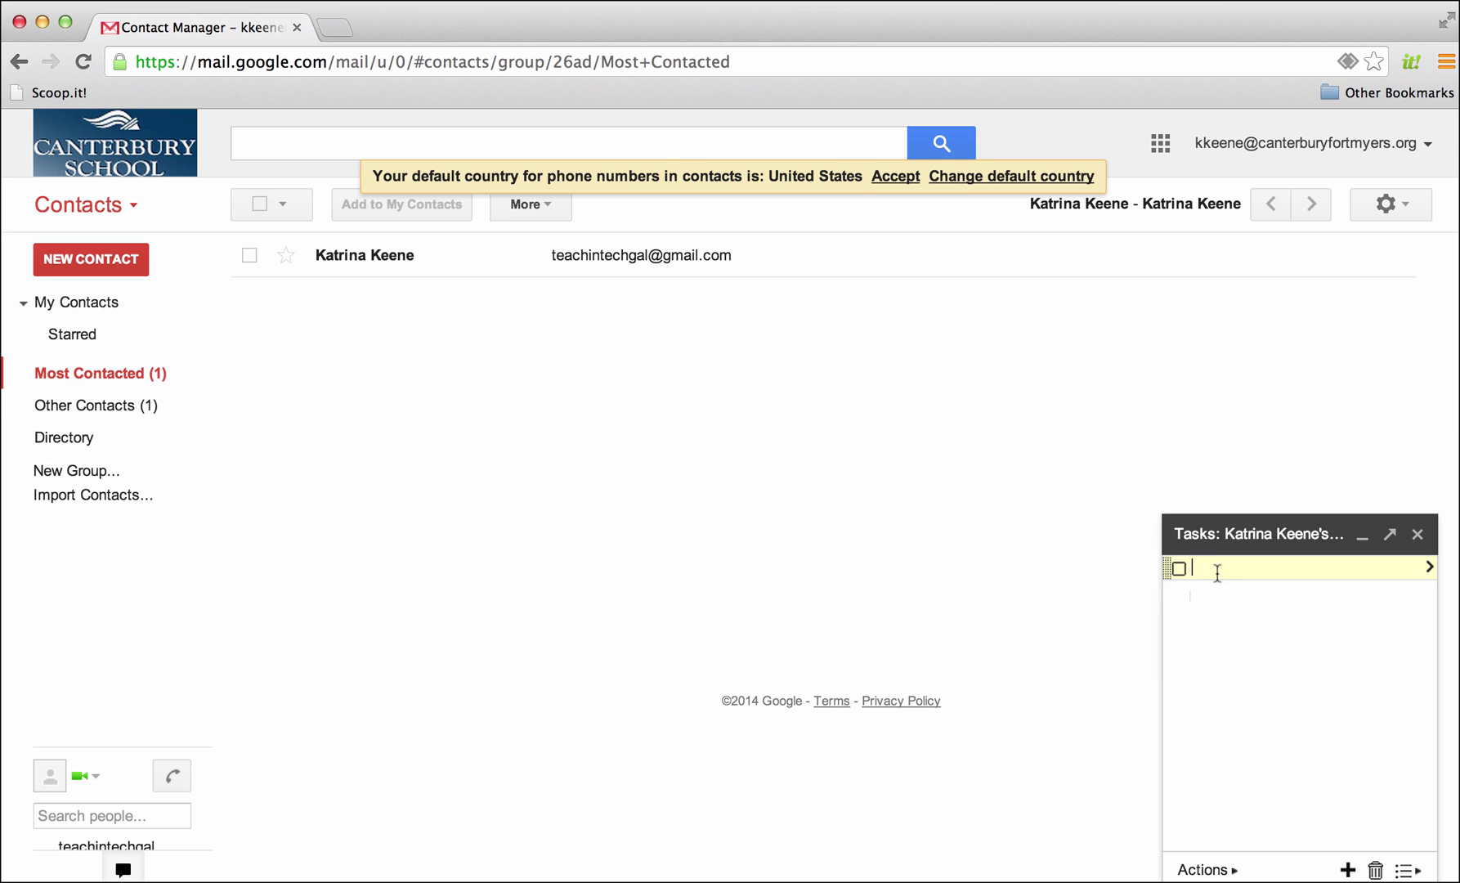
type("New Test Task")
key("Return")
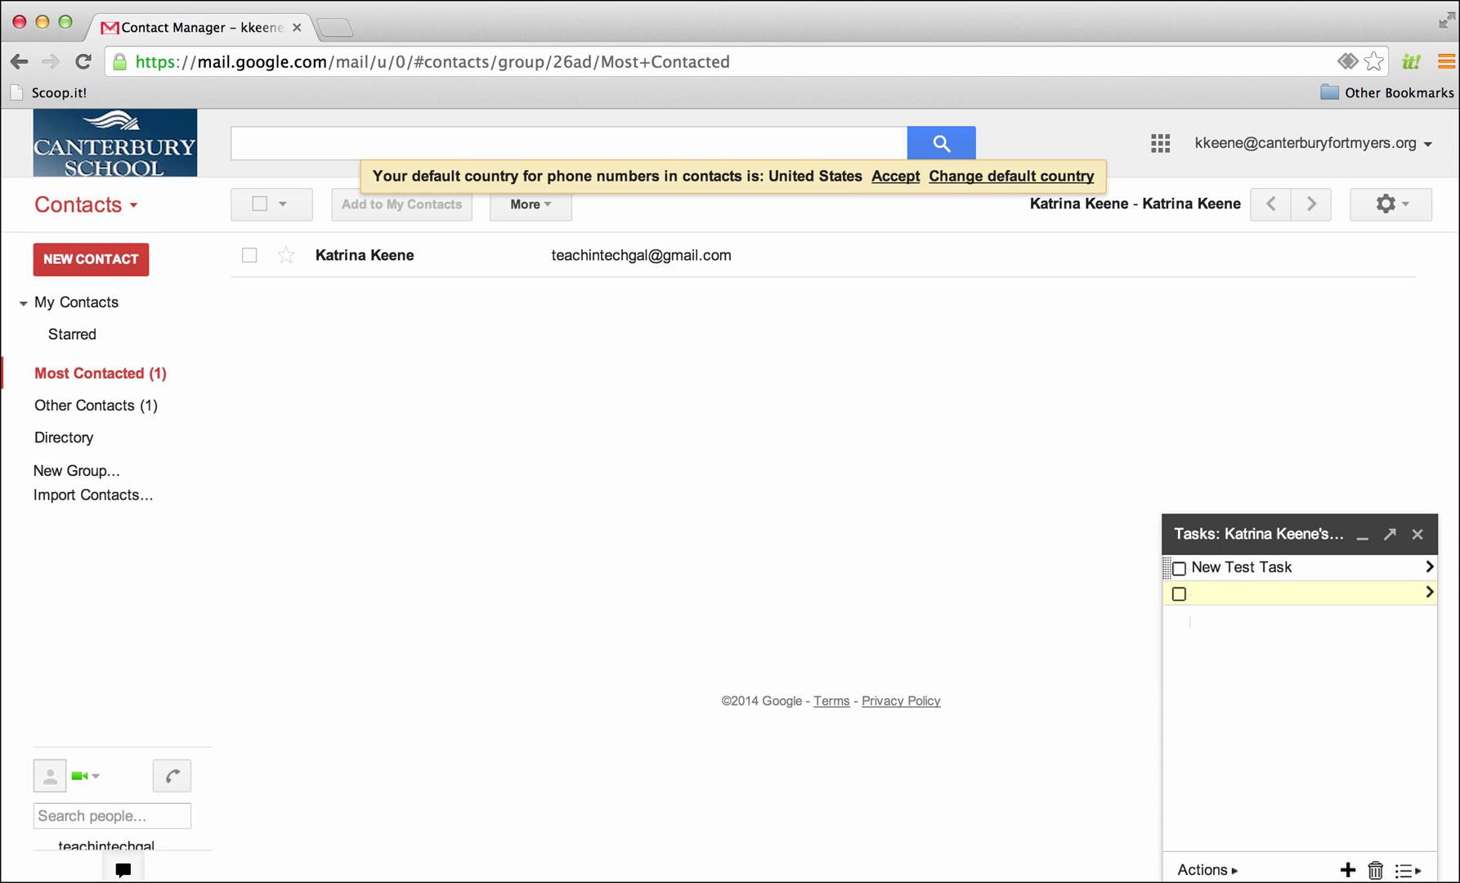
left_click(1179, 570)
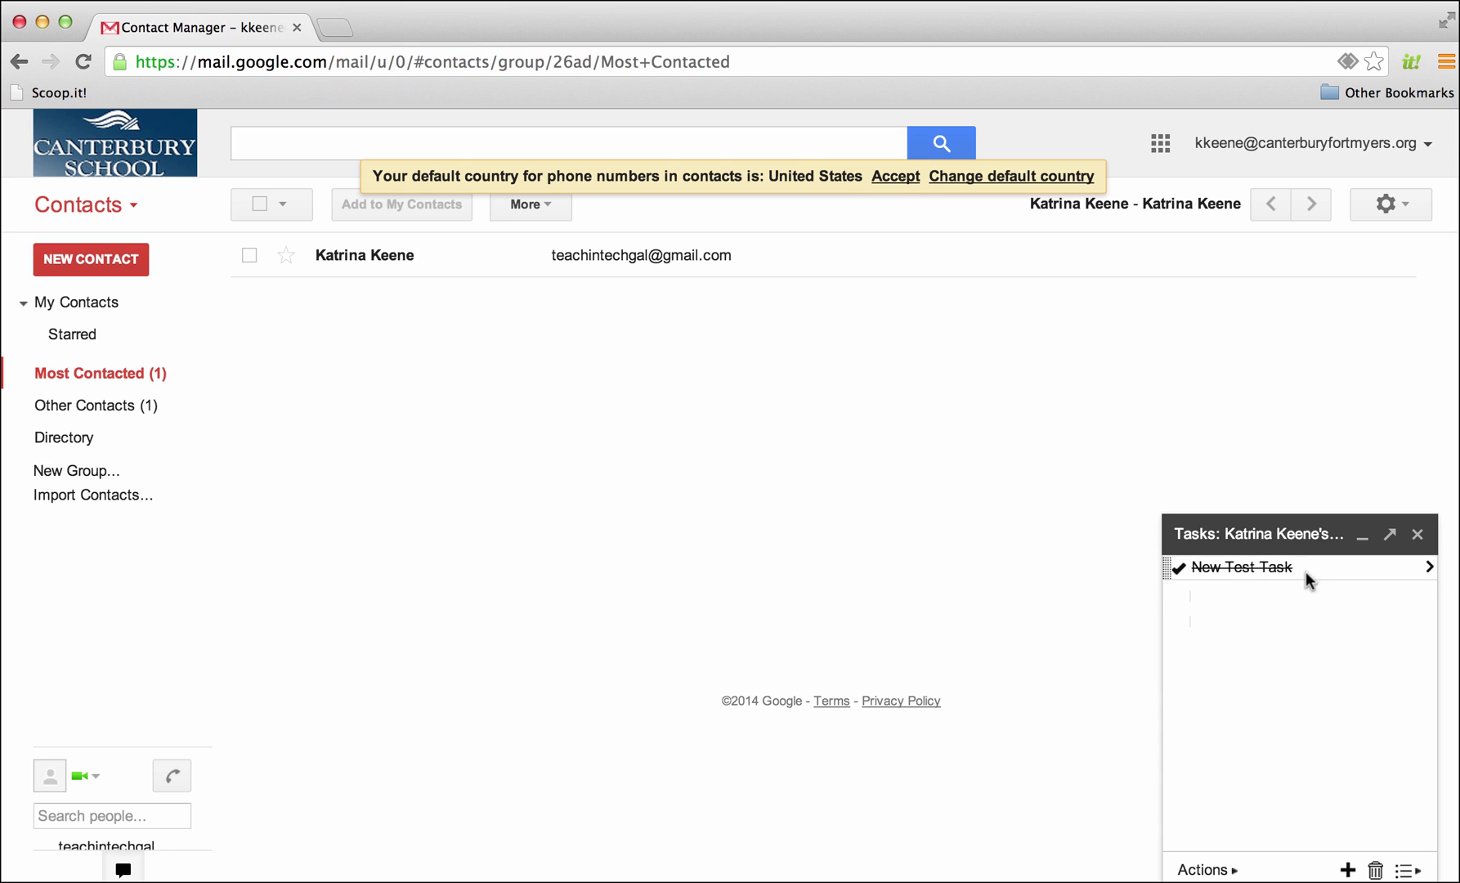
left_click(1247, 609)
left_click(1420, 538)
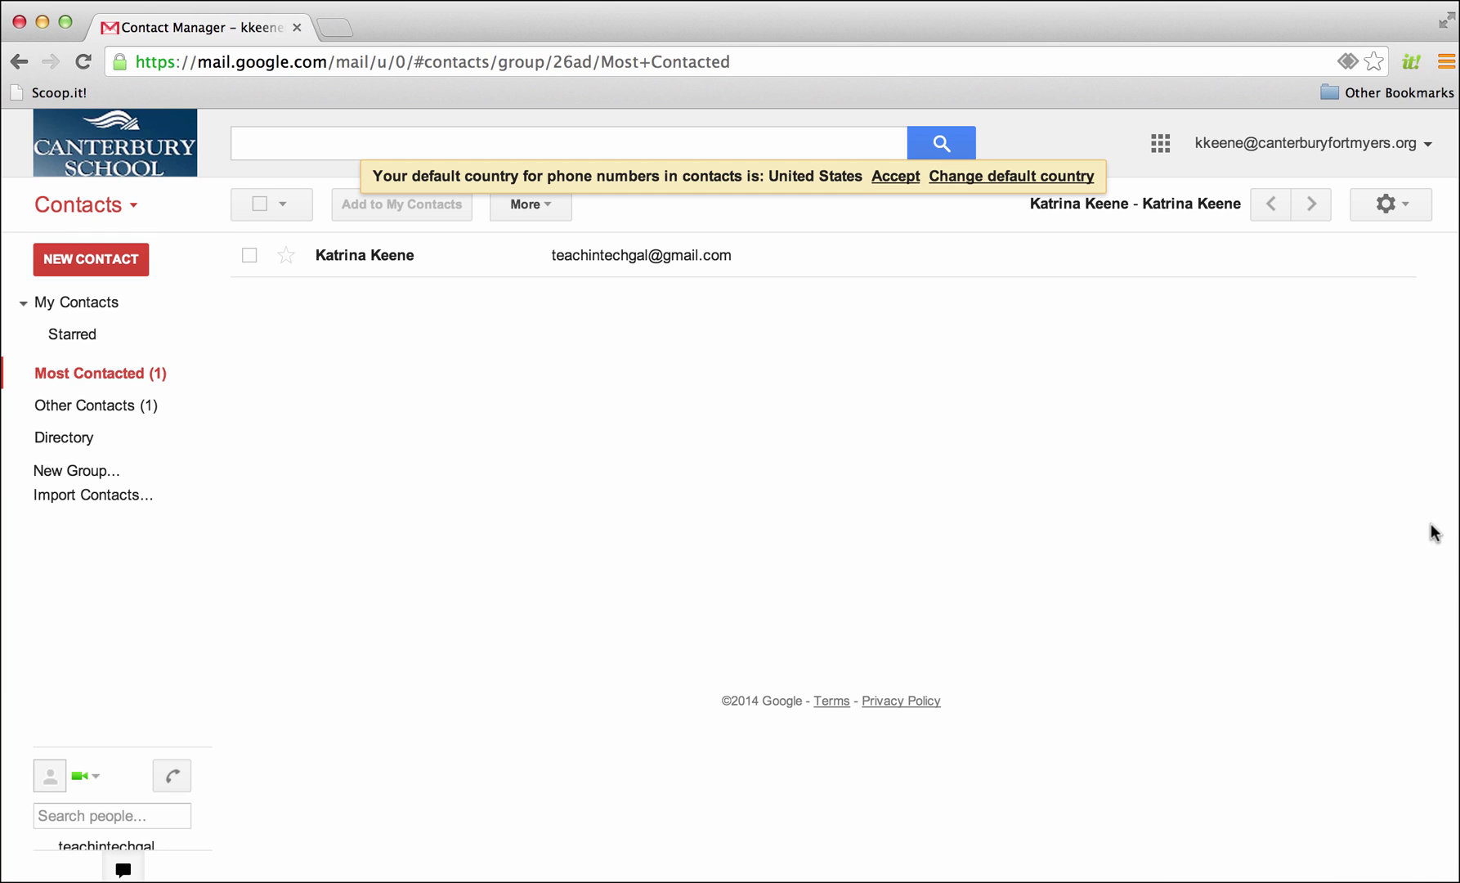
left_click(97, 209)
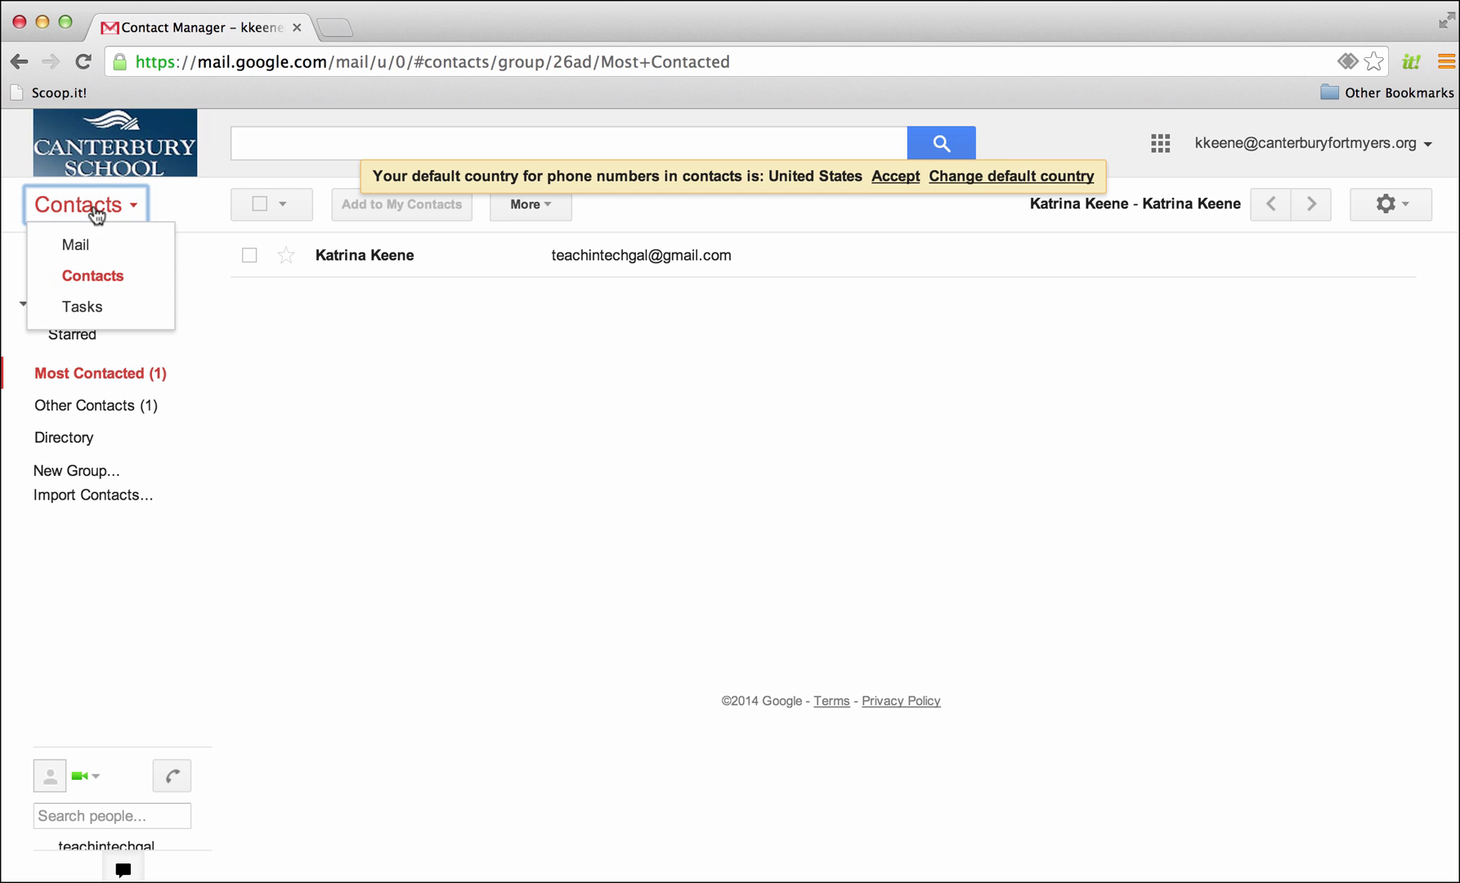
Return to Mail and open Google Calendar in a new tab, showing the week of Aug 3–9, 2014
left_click(84, 244)
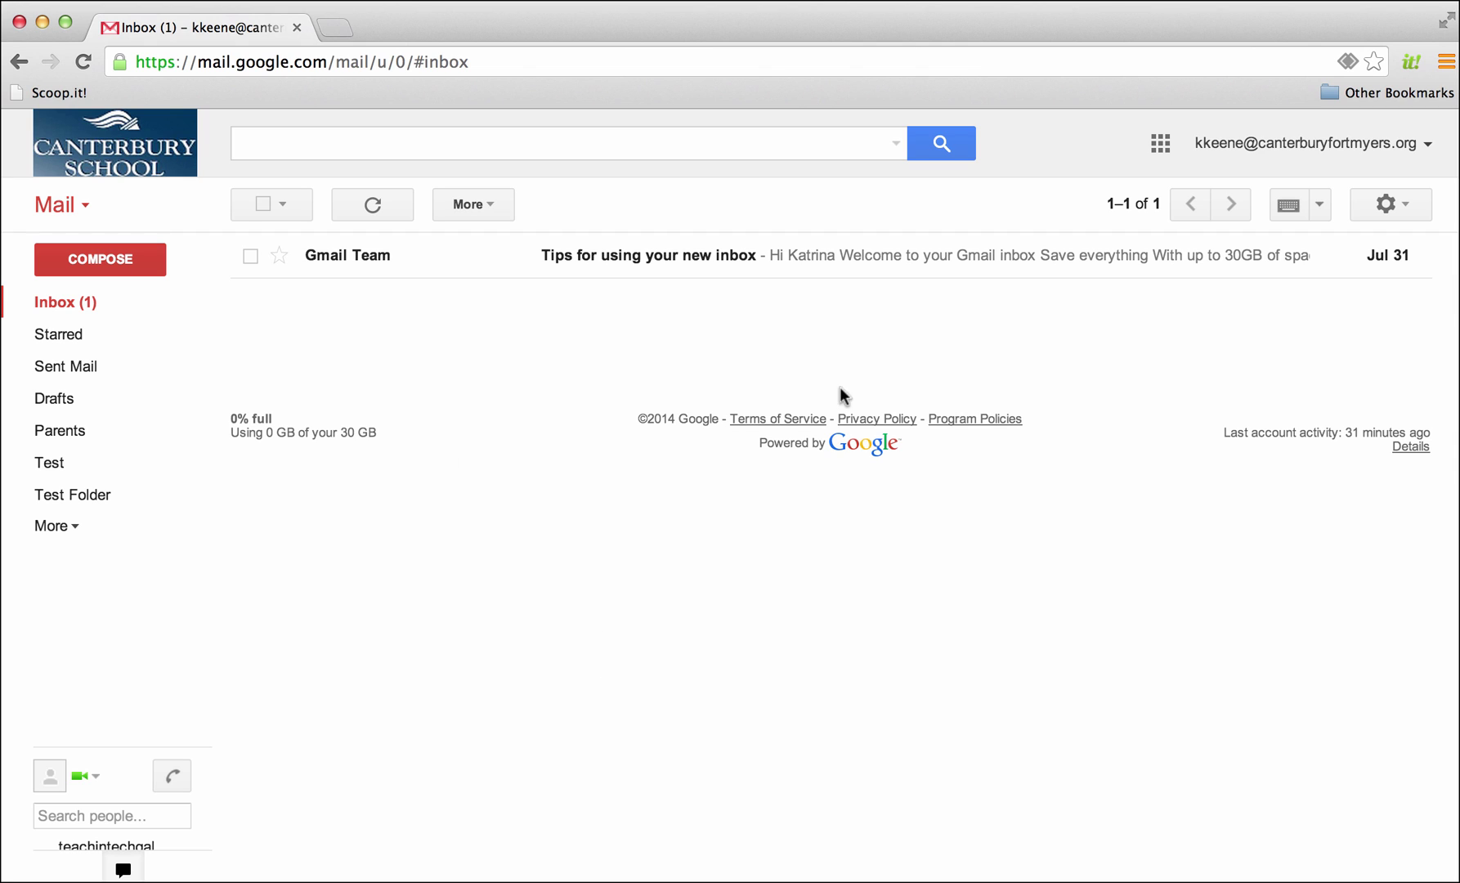
left_click(1162, 144)
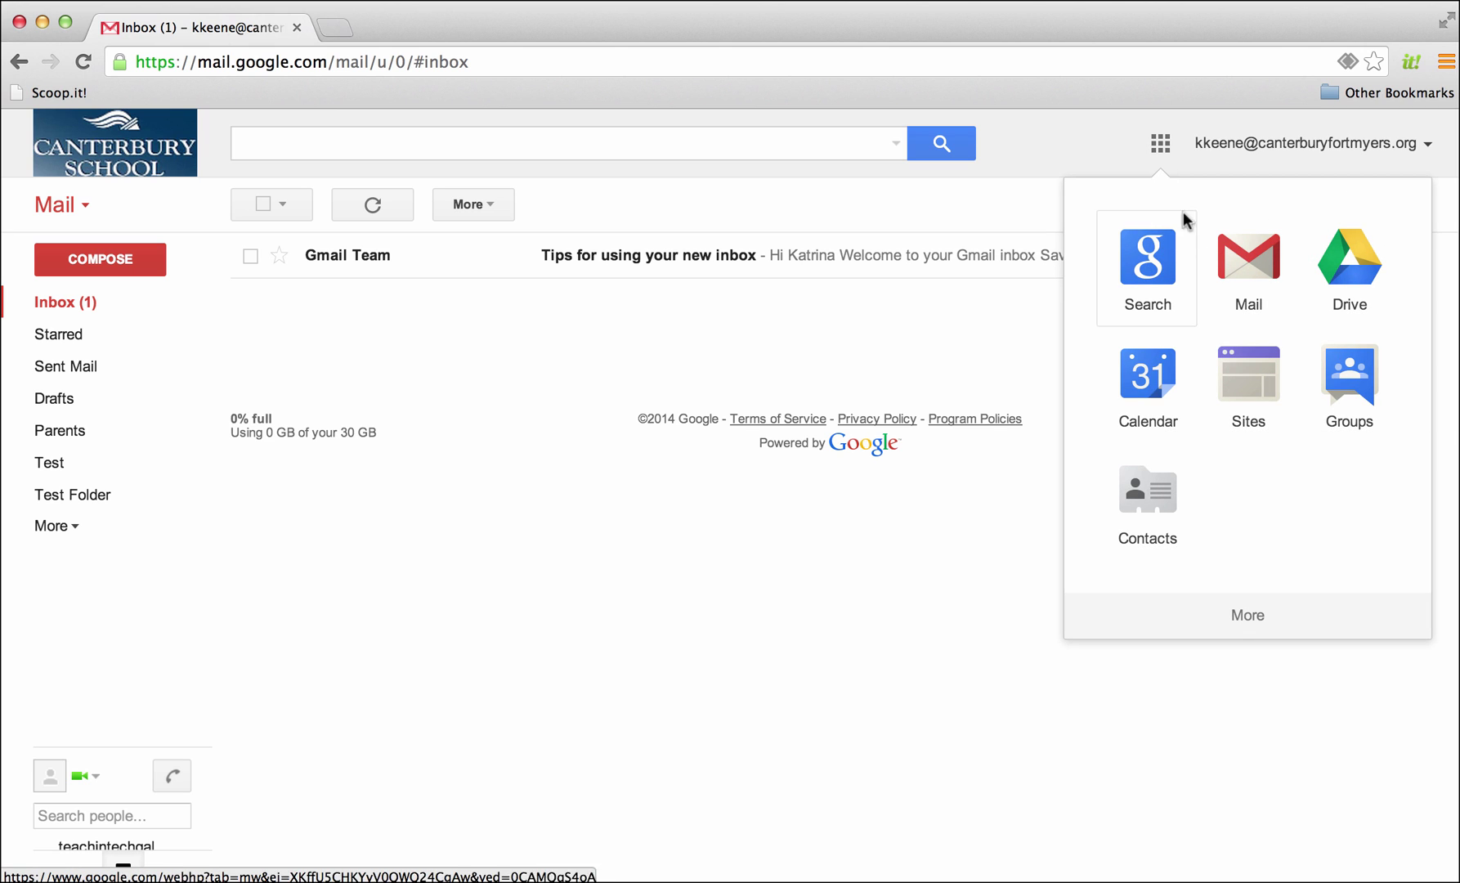
left_click(1139, 384)
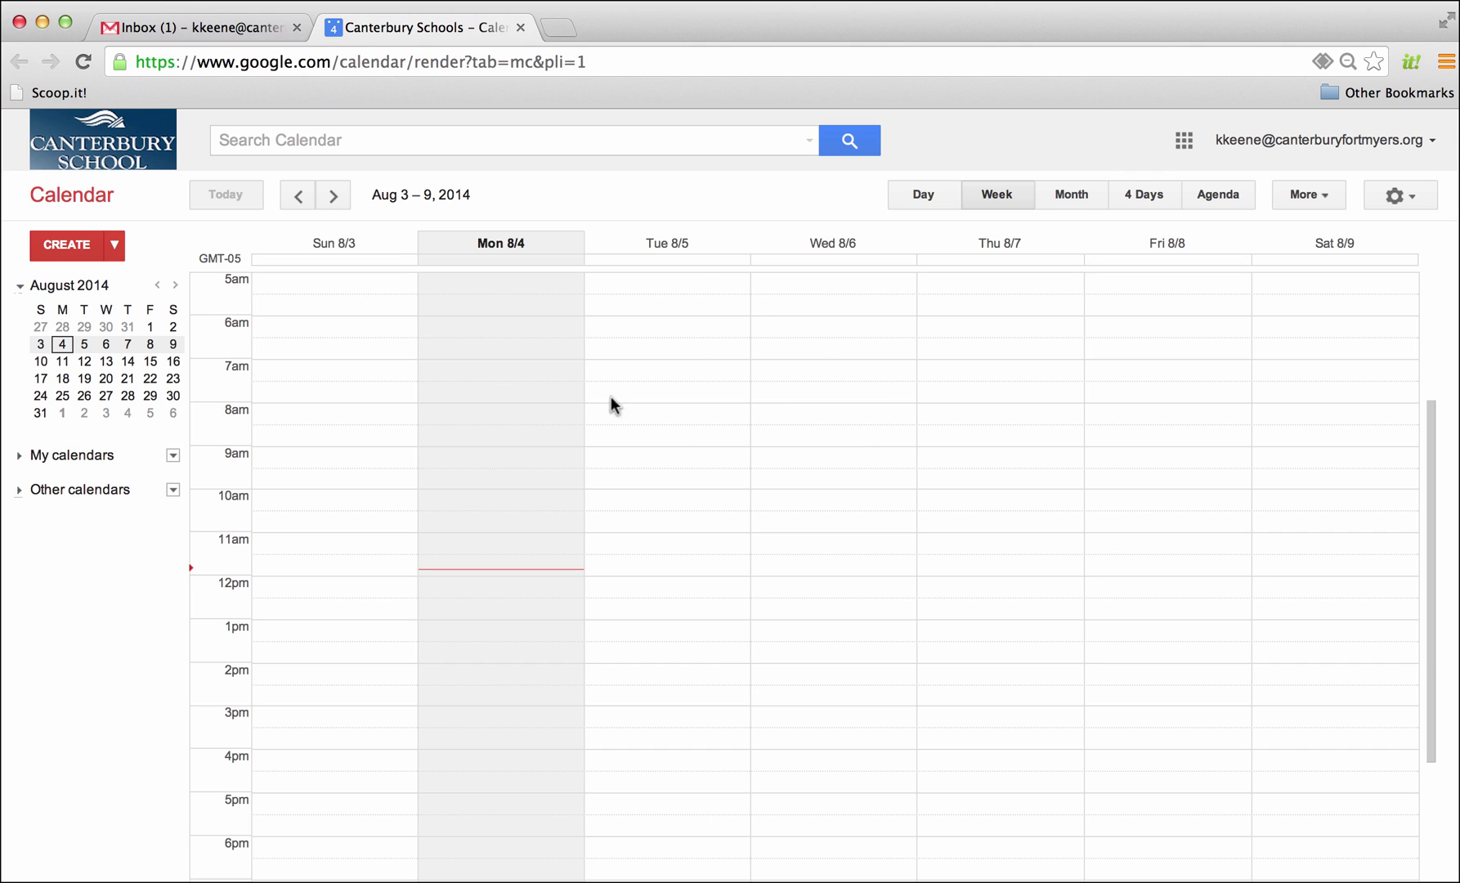
From Calendar's apps grid, open the Gmail inbox in a third browser tab
left_click(1183, 141)
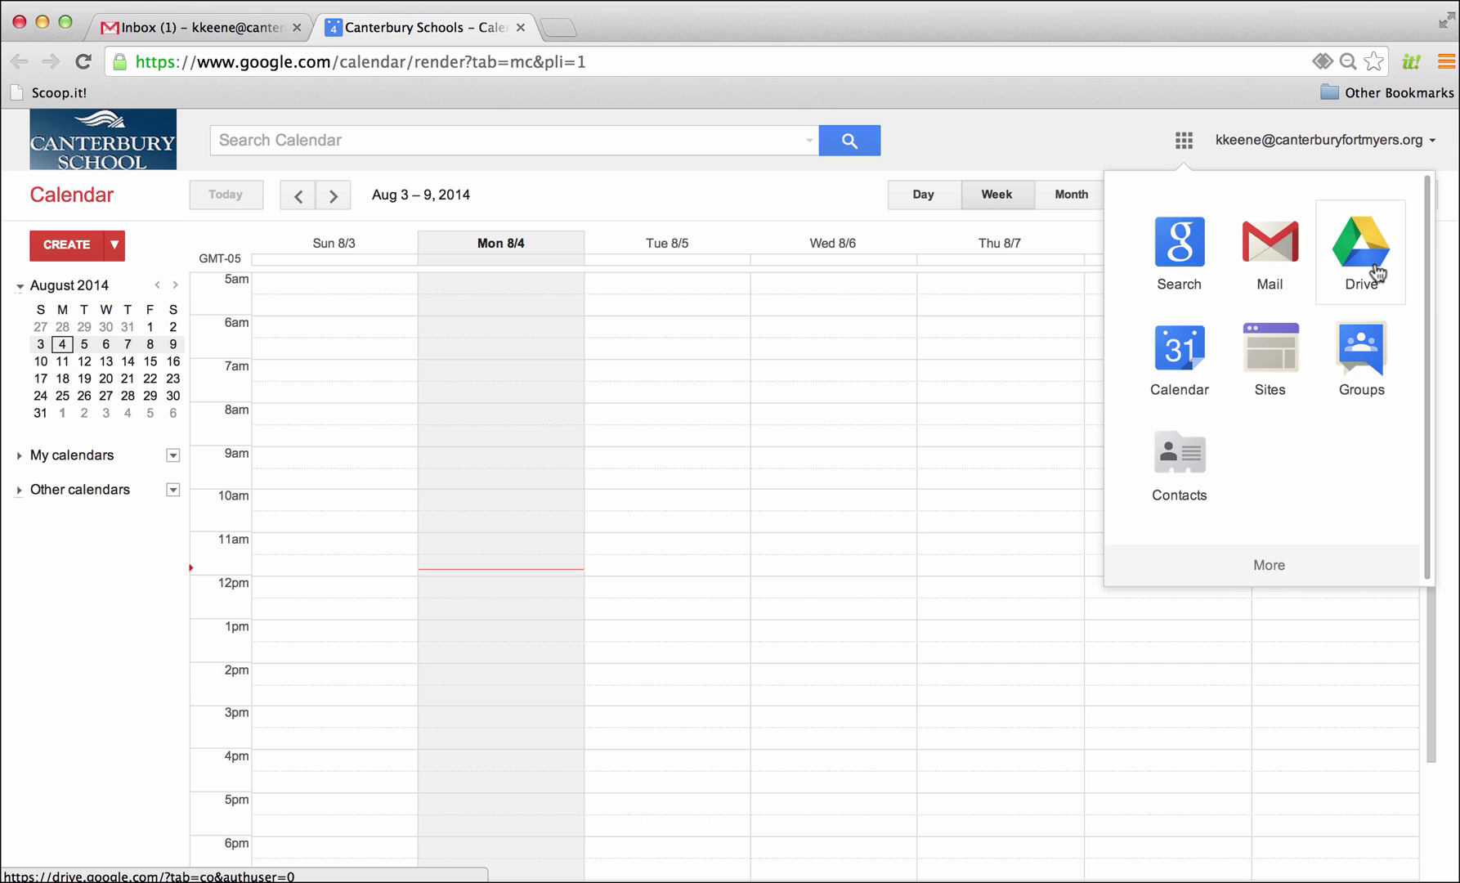
left_click(1270, 246)
left_click(1160, 140)
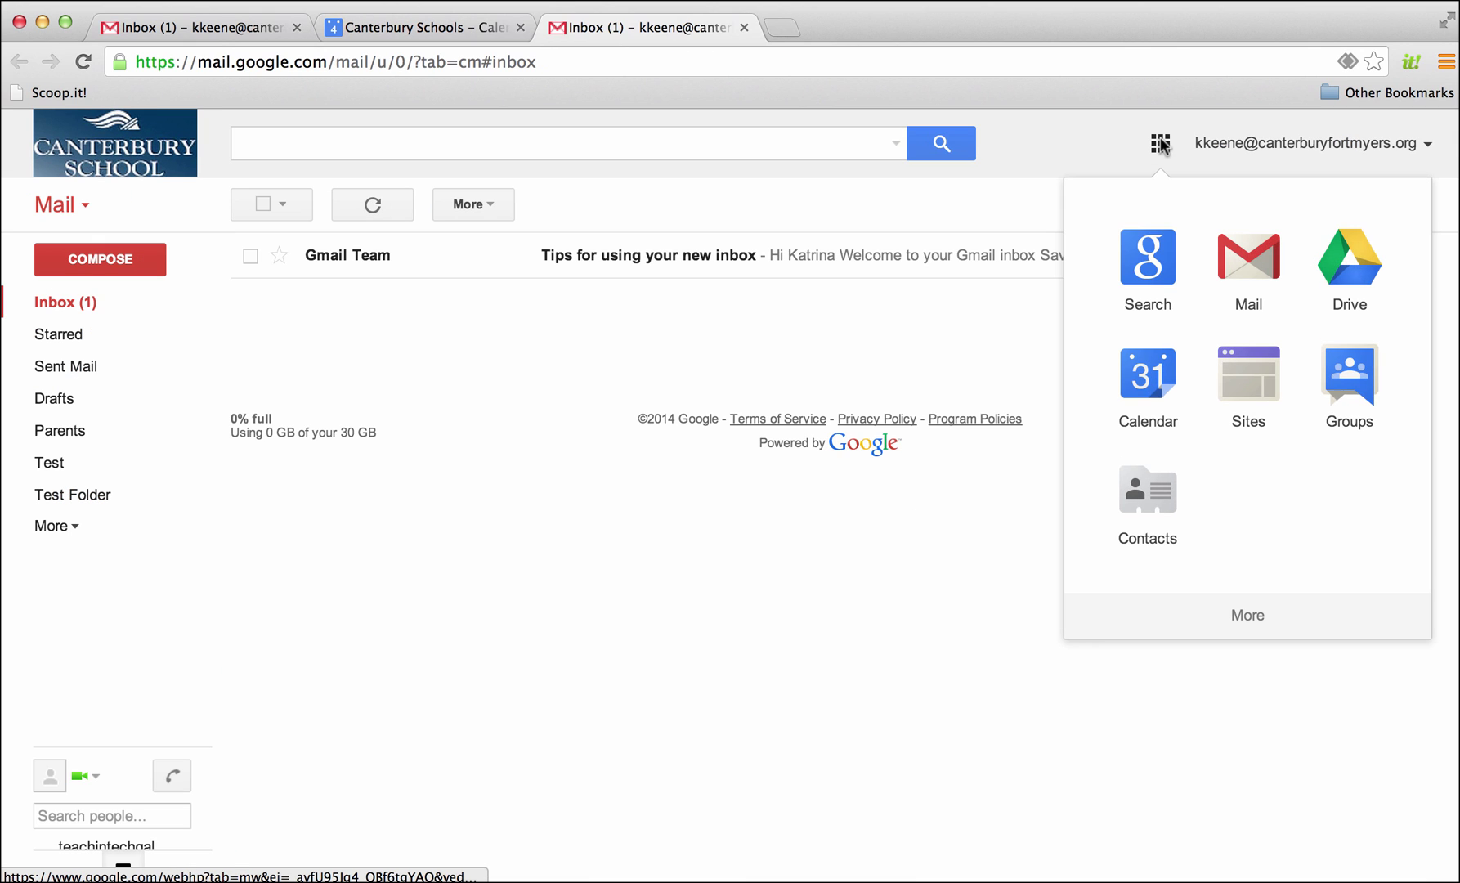
left_click(1257, 252)
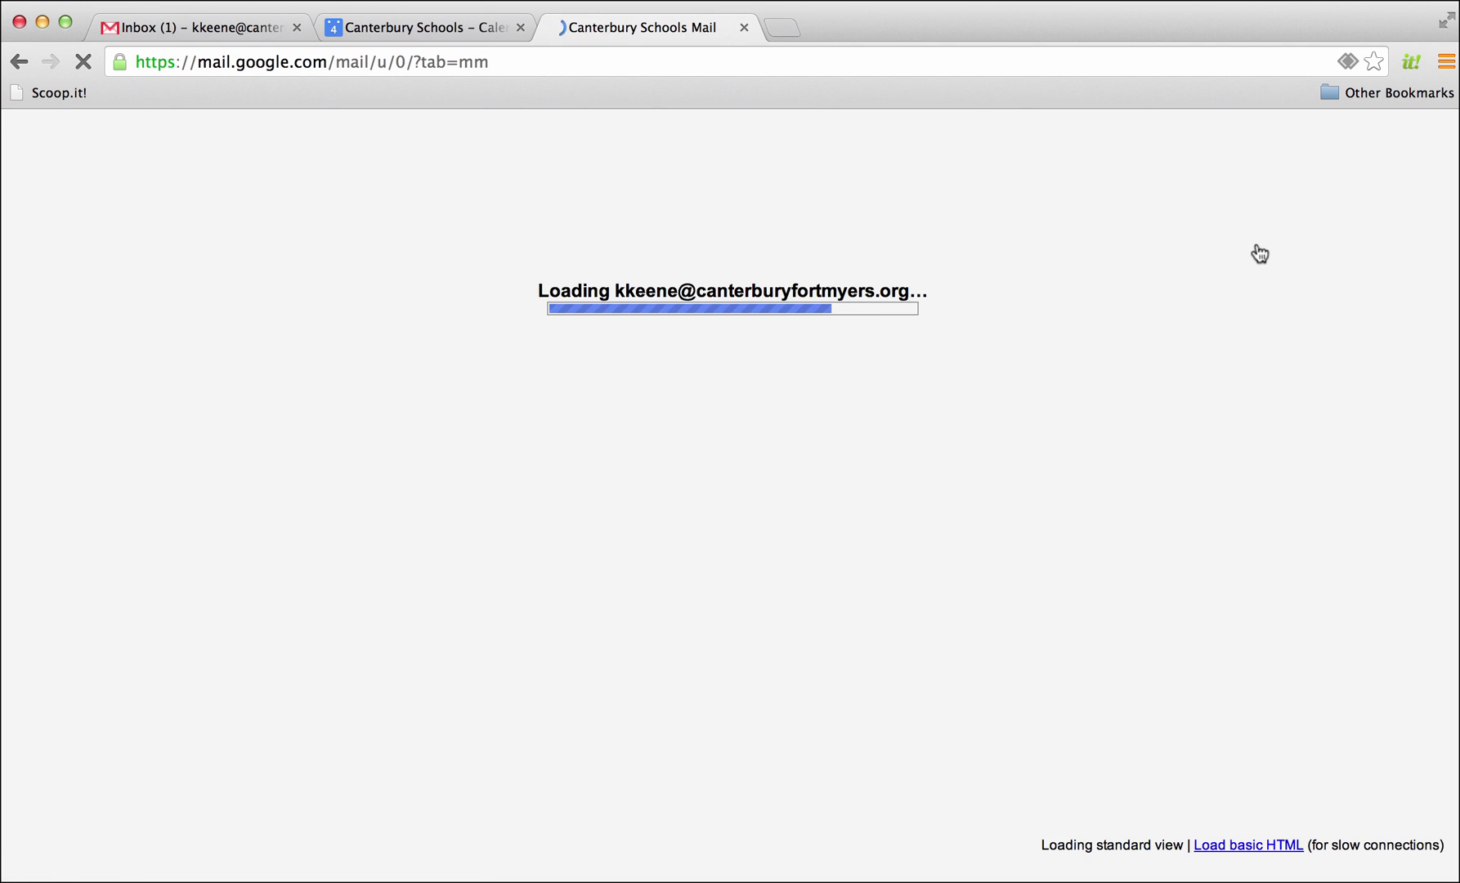